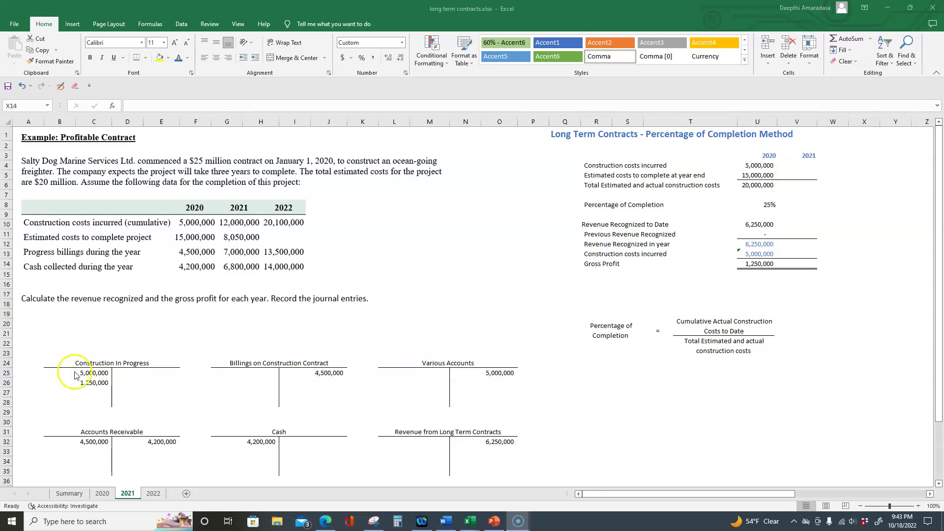
- In the Construction In Progress T-account, replace the two debits with one 6,250,000 opening balance in C25 labelled "bal"
left_click(51, 373)
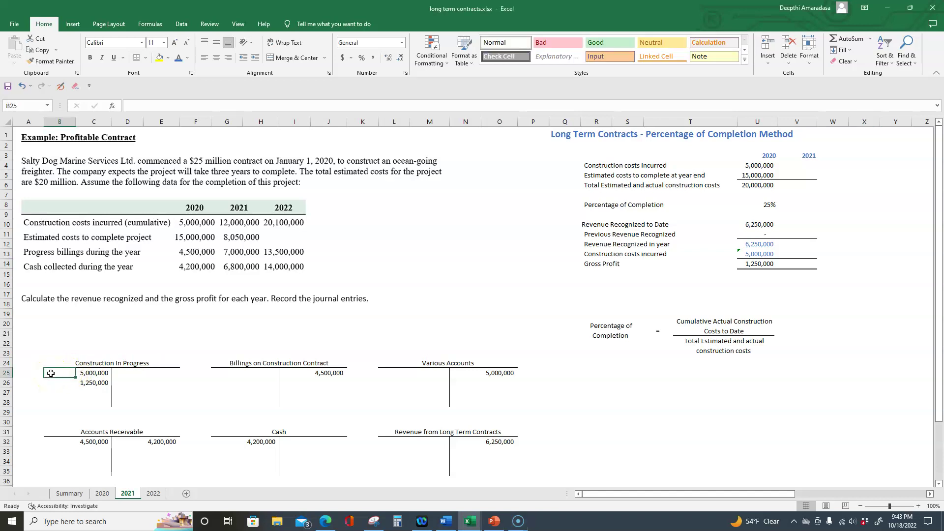
type("bal")
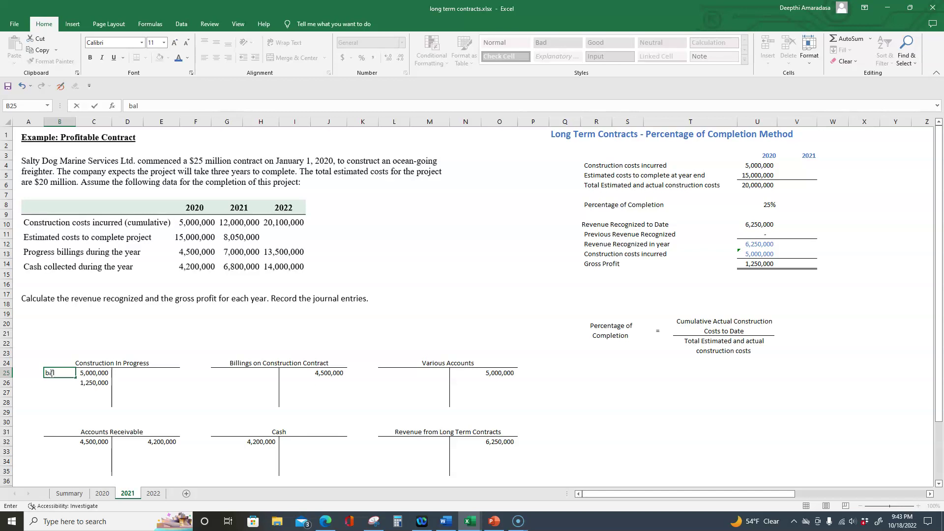
left_click(72, 392)
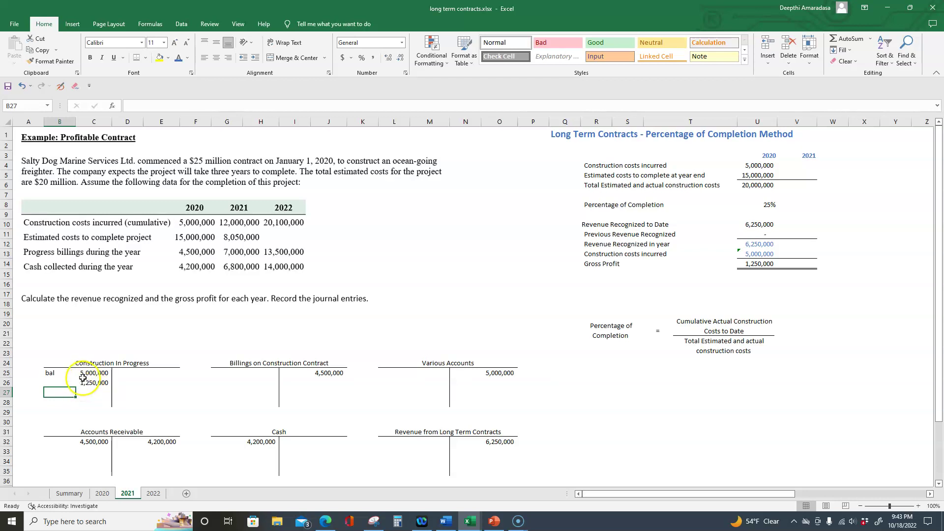
left_click(84, 375)
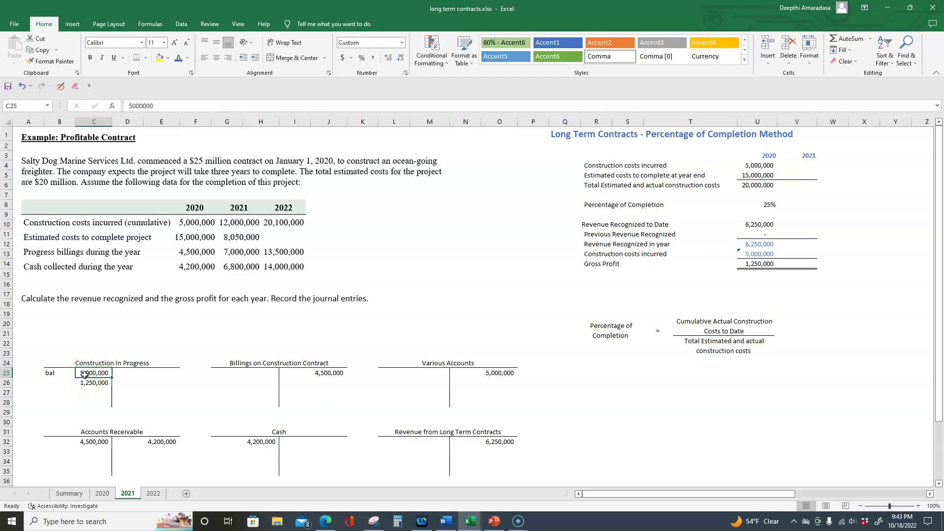
left_click_drag(84, 375, 86, 385)
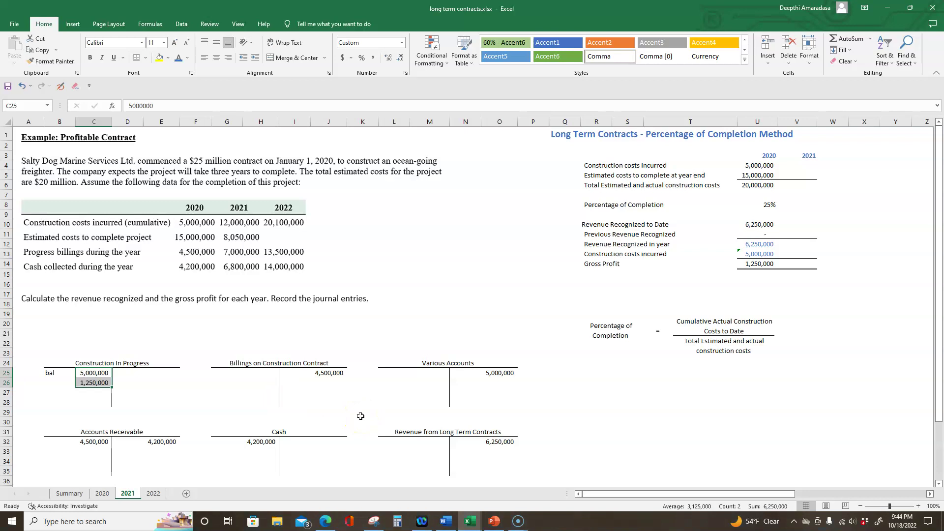
key("Delete")
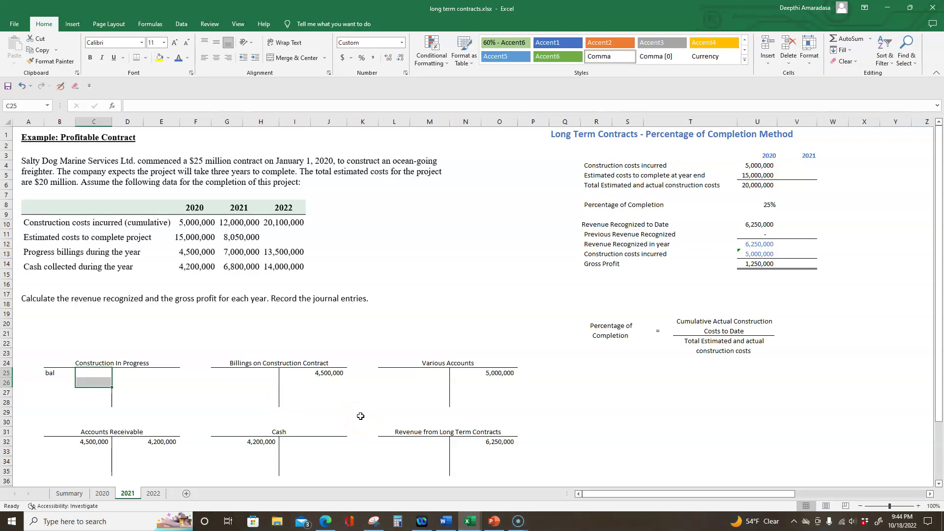
type("6250000")
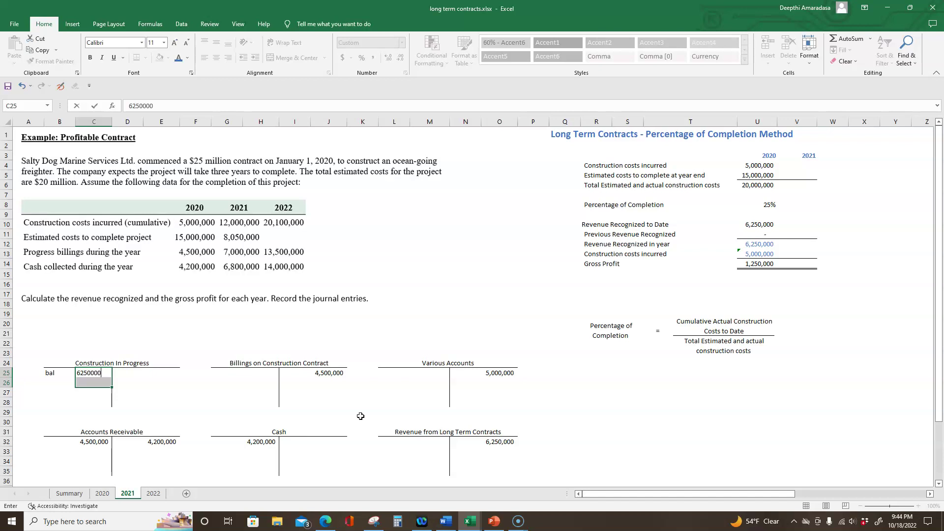
left_click(172, 400)
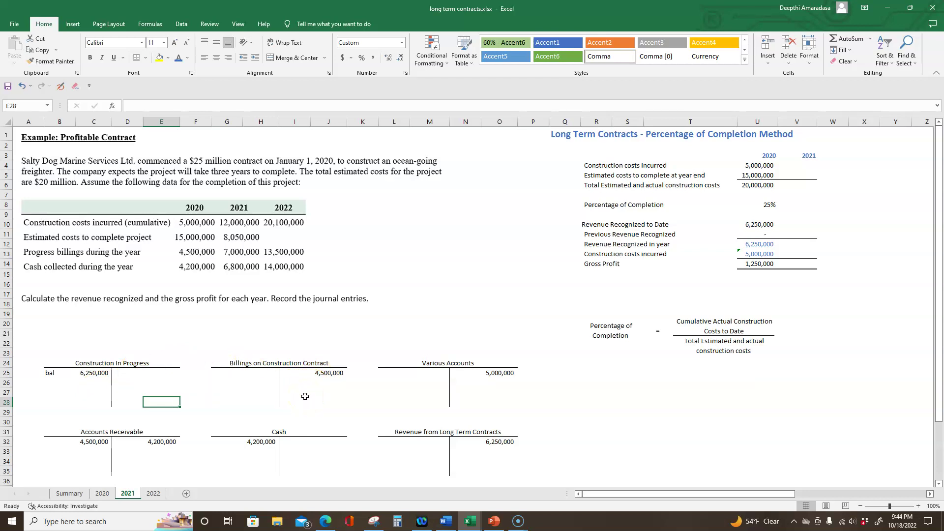
- Label the credit amount in the Billings on Construction Contract T-account as "bal" in cell I25
left_click(283, 374)
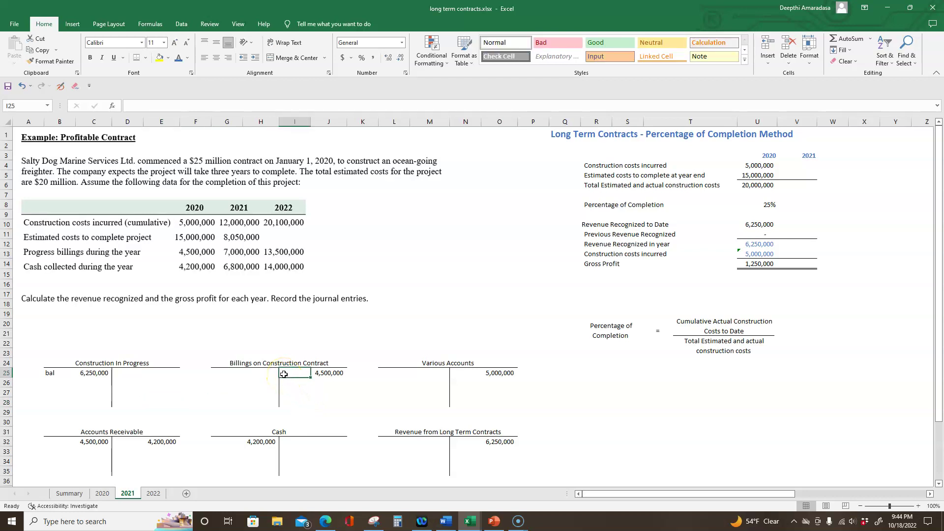
type("bal")
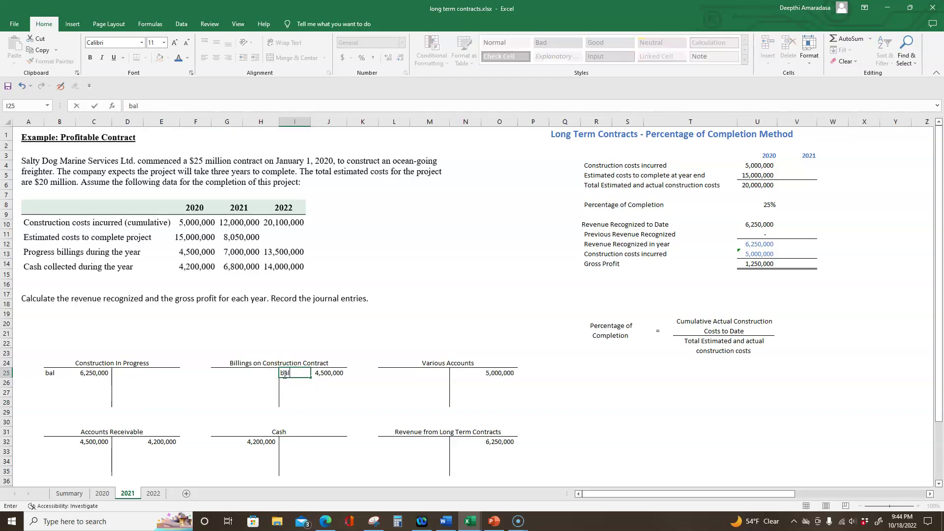
left_click_drag(294, 392, 359, 441)
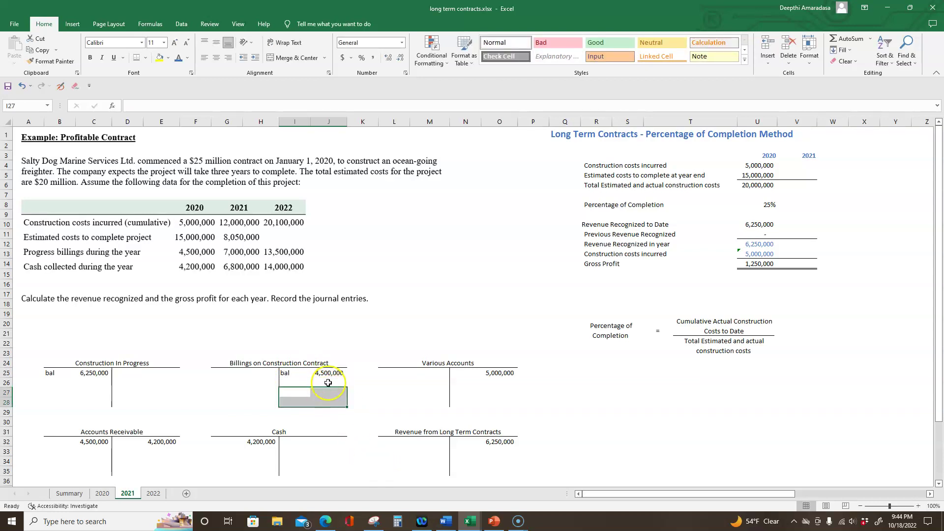
left_click(320, 422)
- Clear the prior-year credit entry from the Various Accounts T-account
left_click(467, 372)
left_click(511, 372)
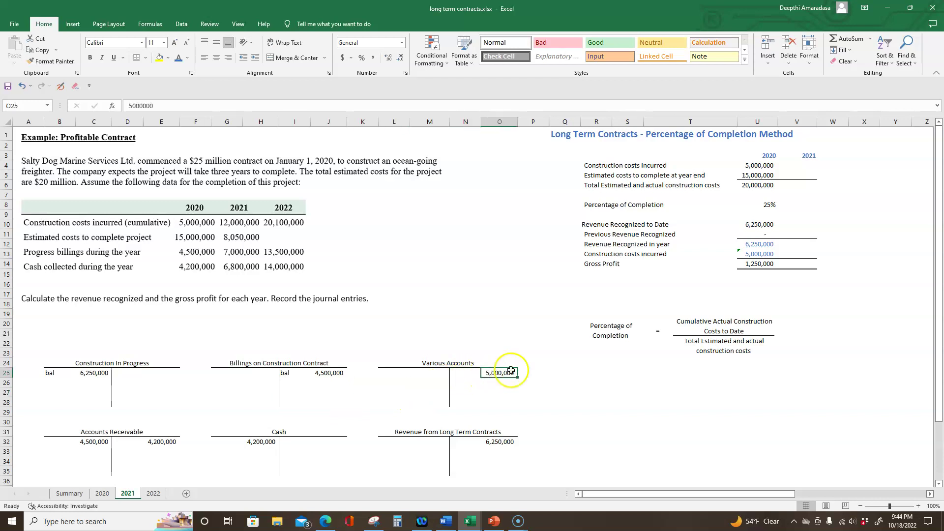
left_click_drag(511, 371, 520, 371)
key("Delete")
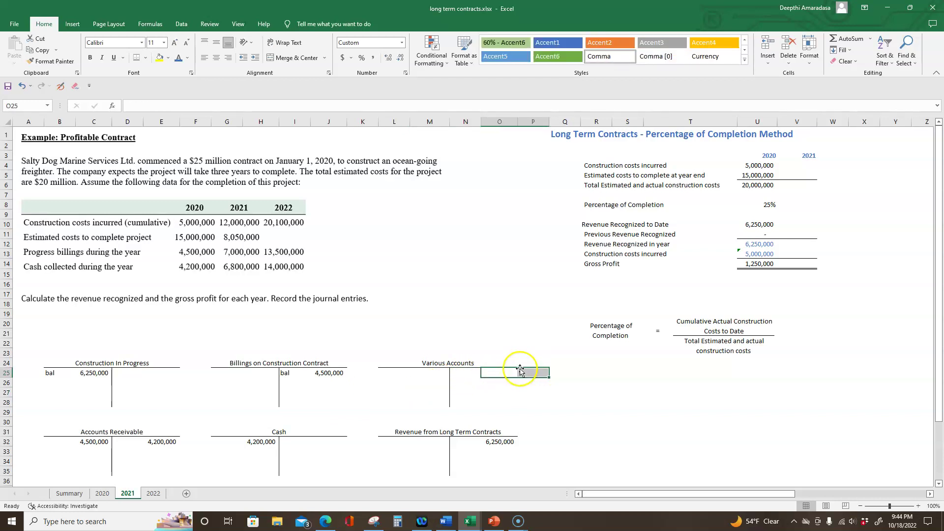
left_click(538, 401)
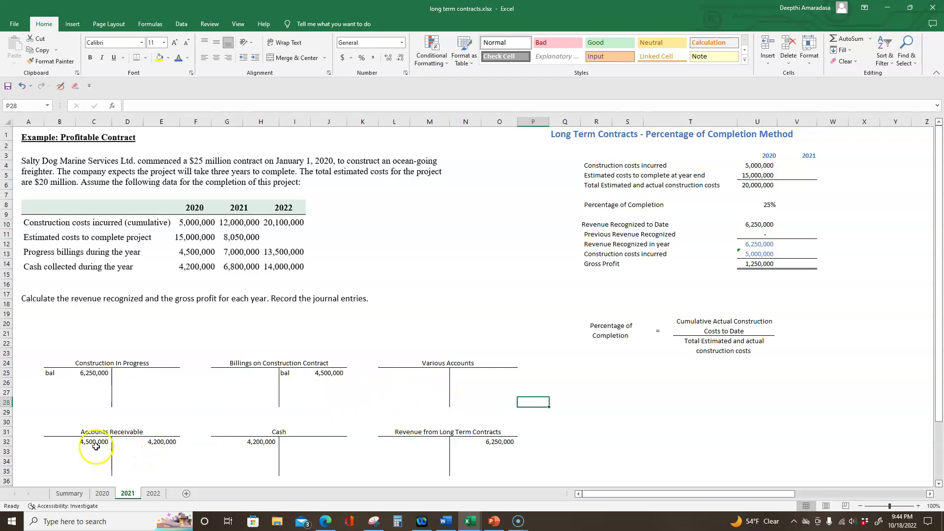
- Label the Accounts Receivable debit as "bal" in B32 and set its opening balance in C32 to 300,000
left_click(47, 442)
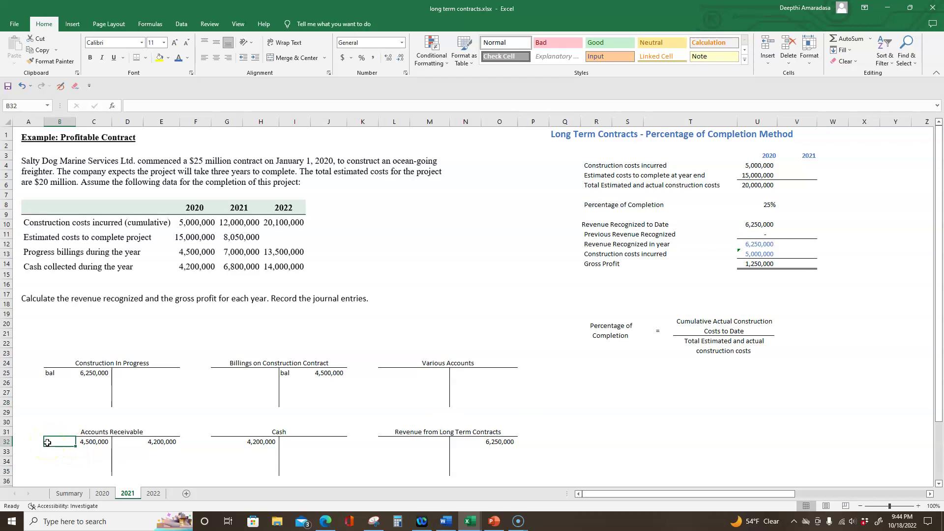
type("bal")
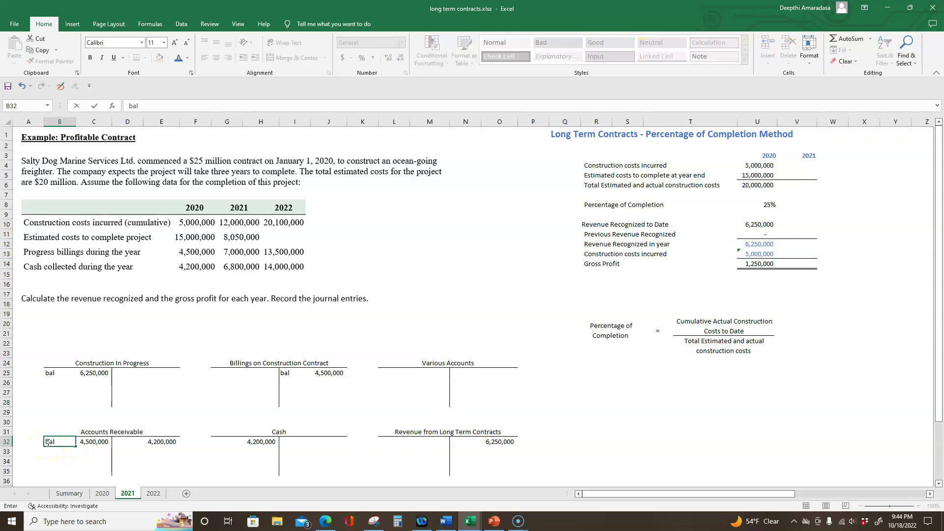
left_click(56, 461)
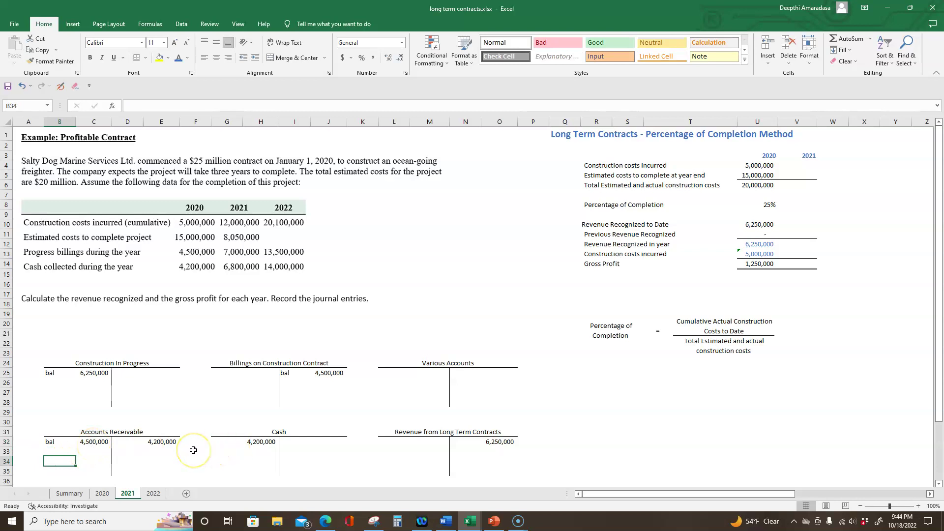
left_click(94, 442)
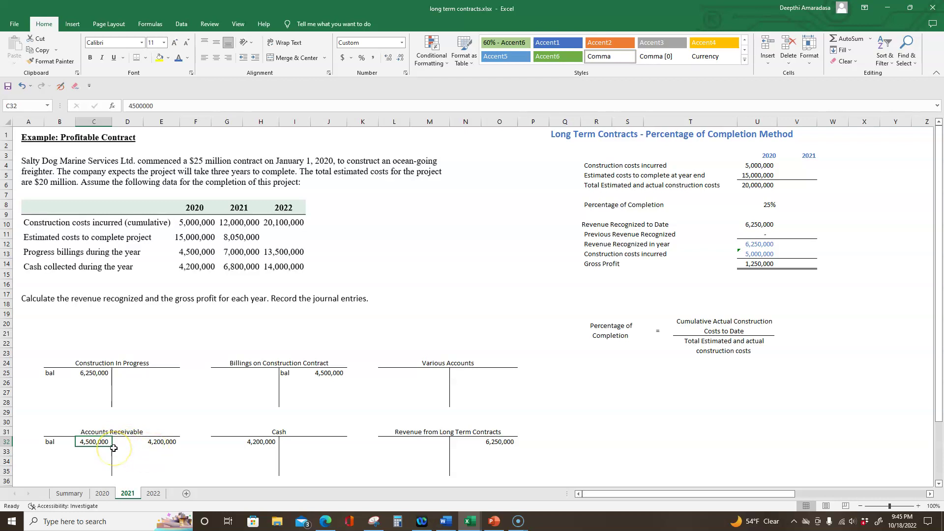
type("30,000")
left_click(155, 452)
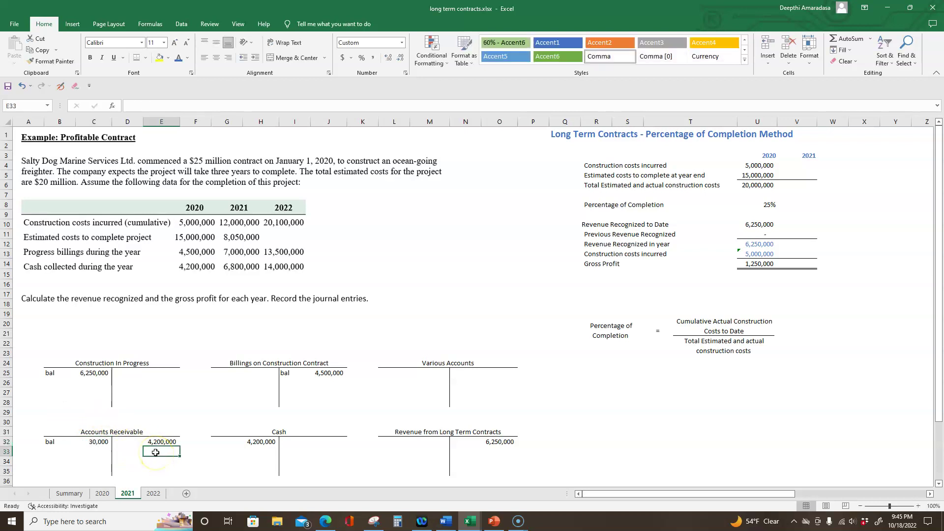
double_click(99, 442)
type("0")
- Clear the prior-year credit entry from the Accounts Receivable T-account
left_click(139, 440)
left_click(158, 441)
key("Delete")
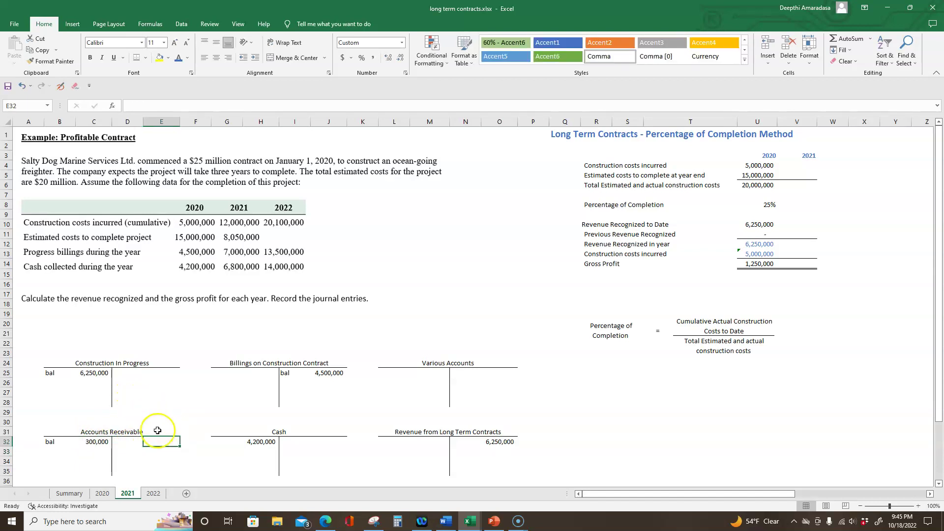
left_click(187, 460)
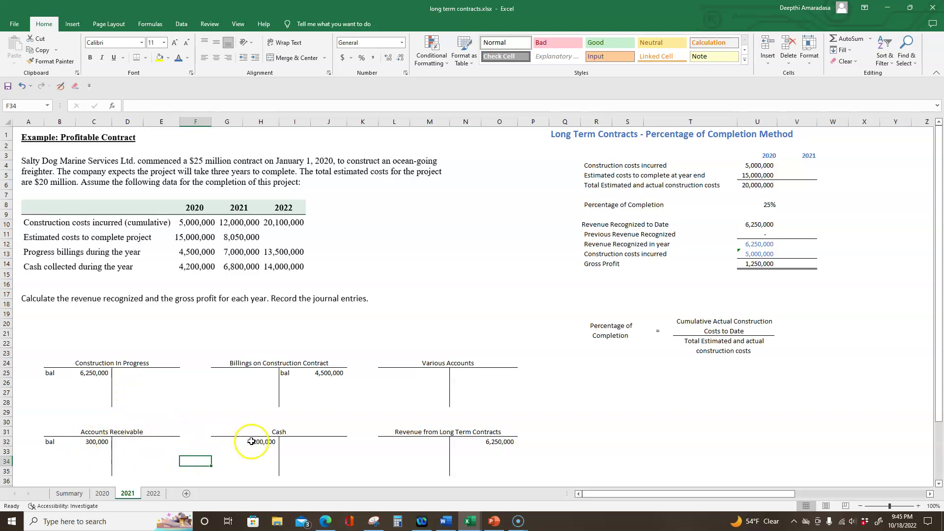
- Clear the prior-year debit from the Cash T-account and the credit from the Revenue from Long Term Contracts T-account
left_click(251, 442)
key("Delete")
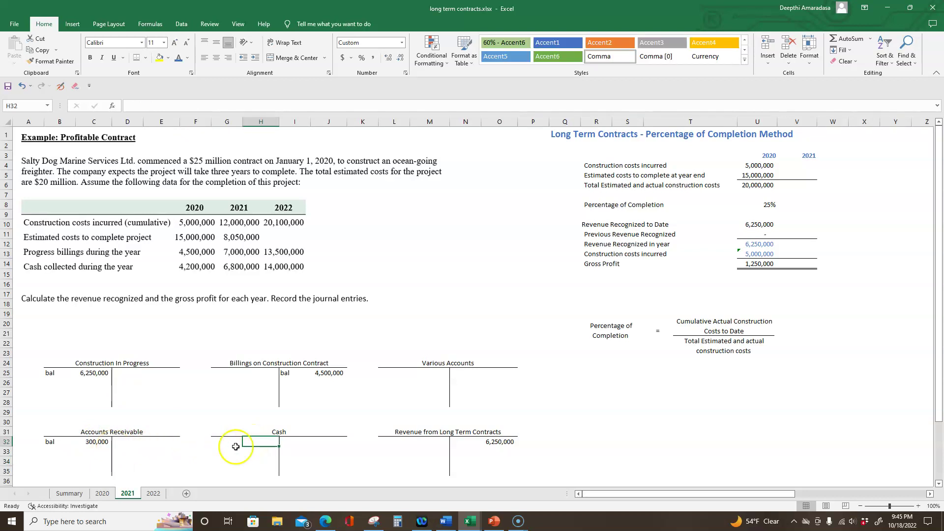
left_click(354, 470)
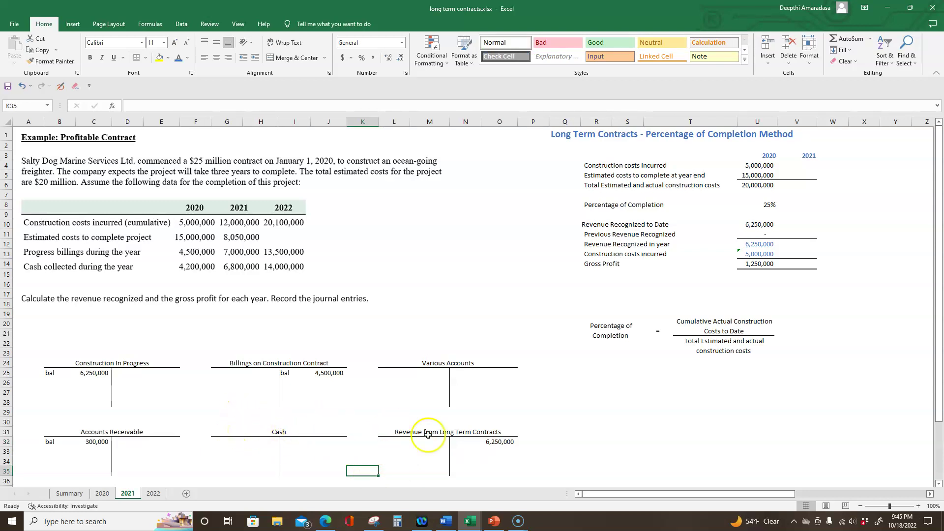
left_click(464, 444)
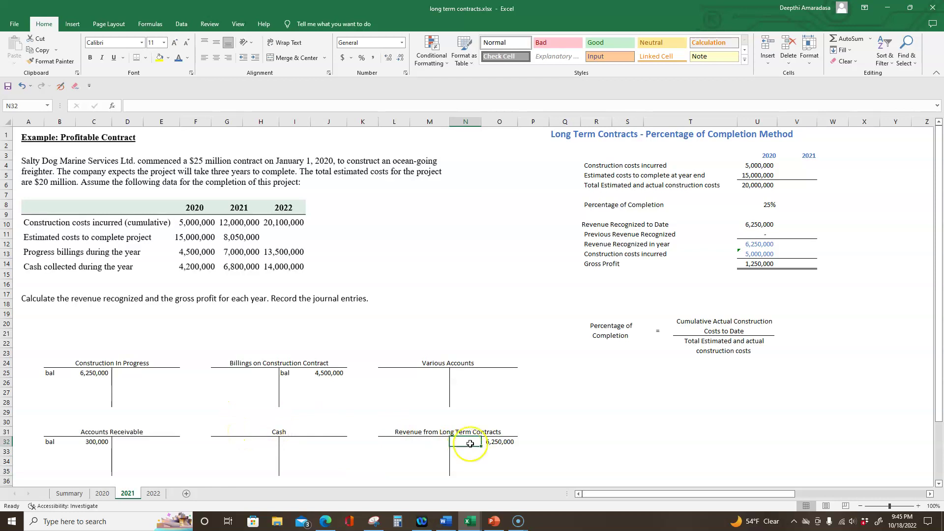
left_click(485, 441)
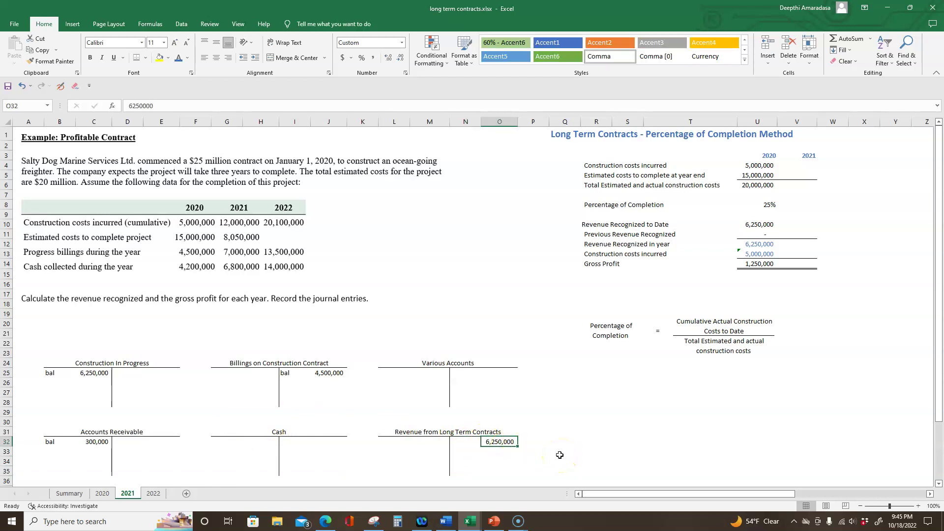
key("Delete")
left_click(560, 455)
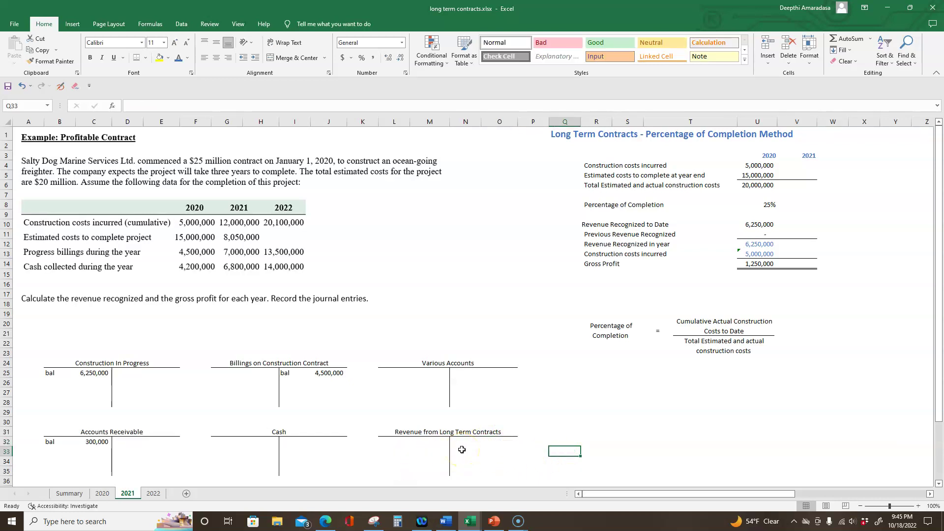
- Clear the prior-year debit entry from the Cost of Construction T-account
scroll(462, 449, "down", 2)
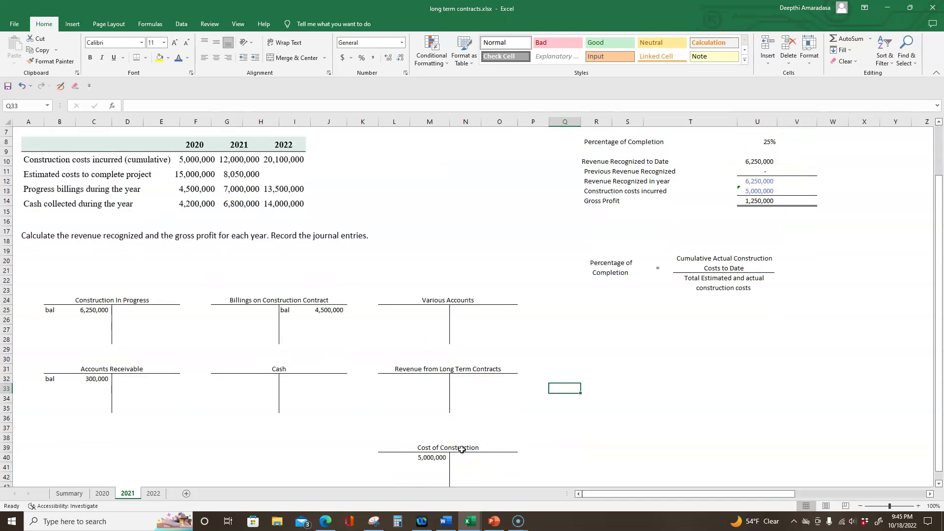
scroll(461, 449, "down", 1)
left_click(423, 428)
key("Delete")
left_click(565, 429)
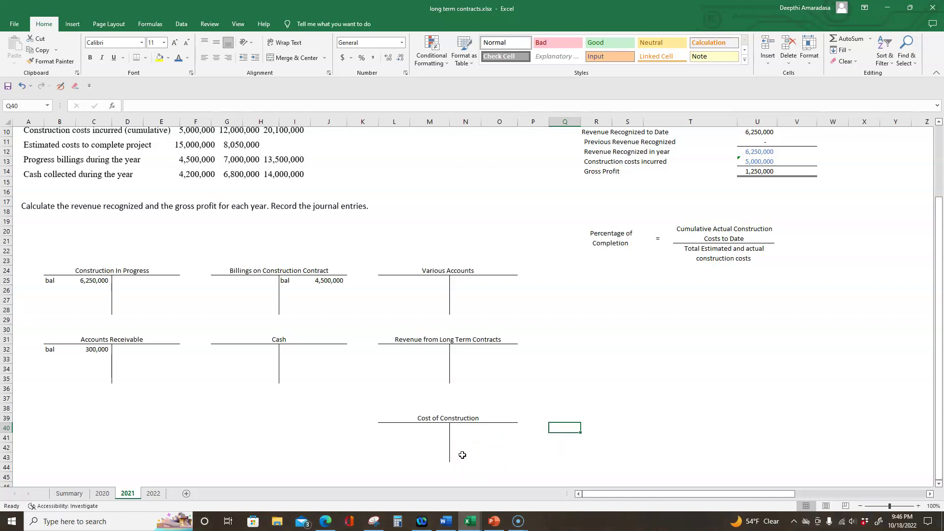
- Append "(cumulative)" to the "Construction costs incurred" label in R4 of the percentage of completion schedule
scroll(462, 455, "up", 3)
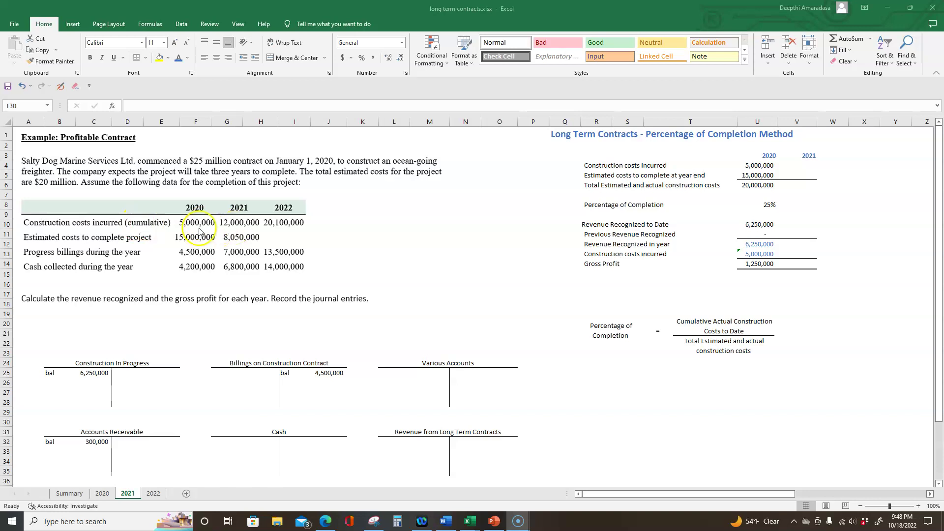
double_click(589, 165)
key("End")
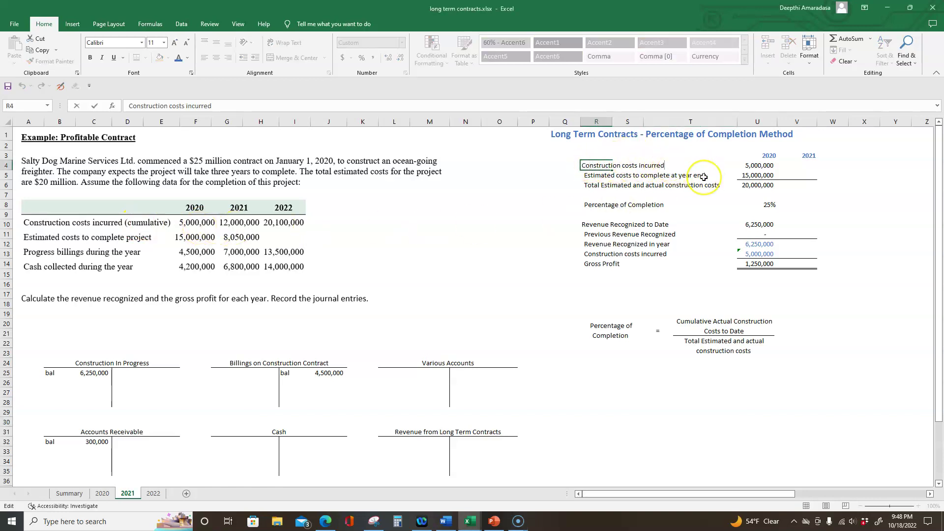
type("(cumulative")
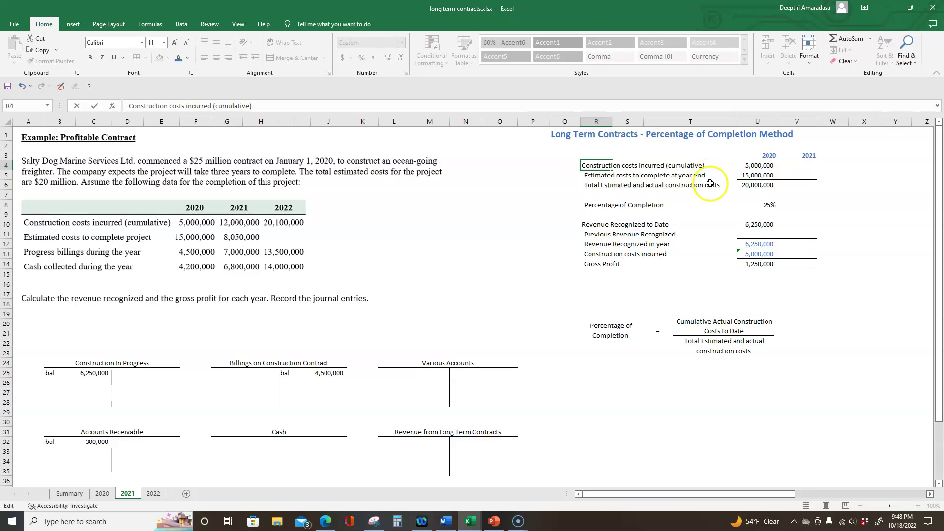
left_click(691, 215)
- Enter 2021 cumulative construction costs of 12,000,000 in V4 and estimated costs to complete of 8,050,000 in V5
left_click(796, 166)
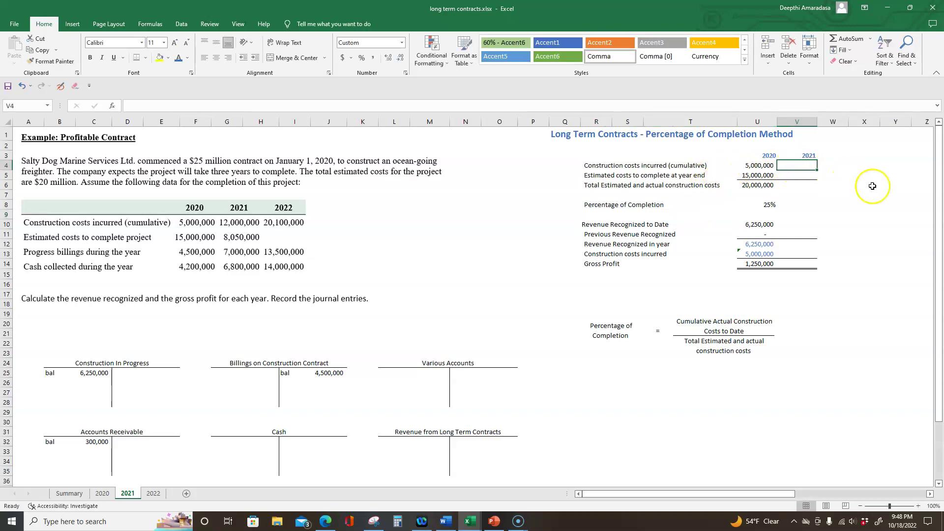
type("12000000")
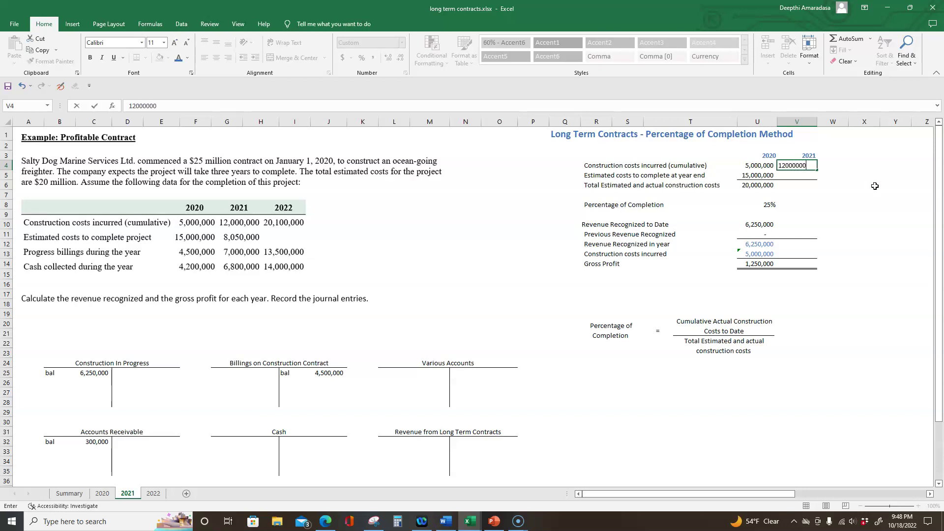
key("Return")
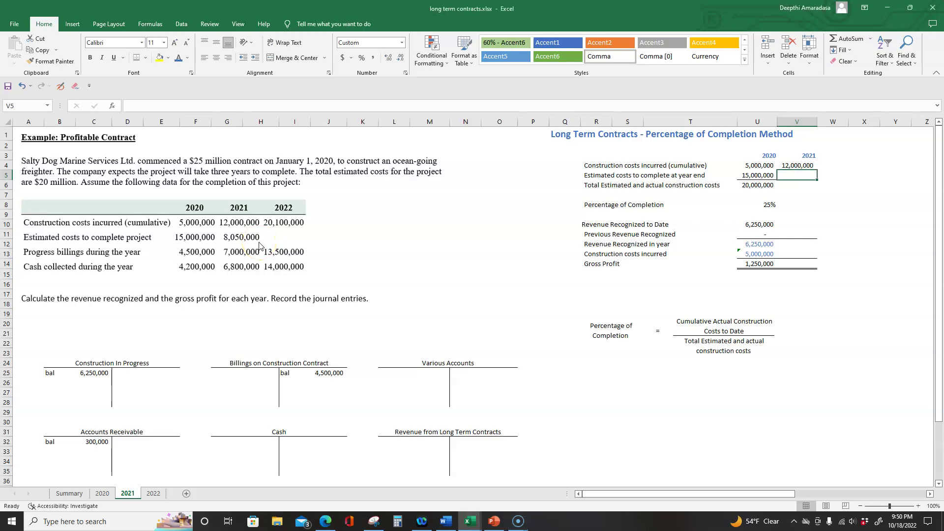
type("8050")
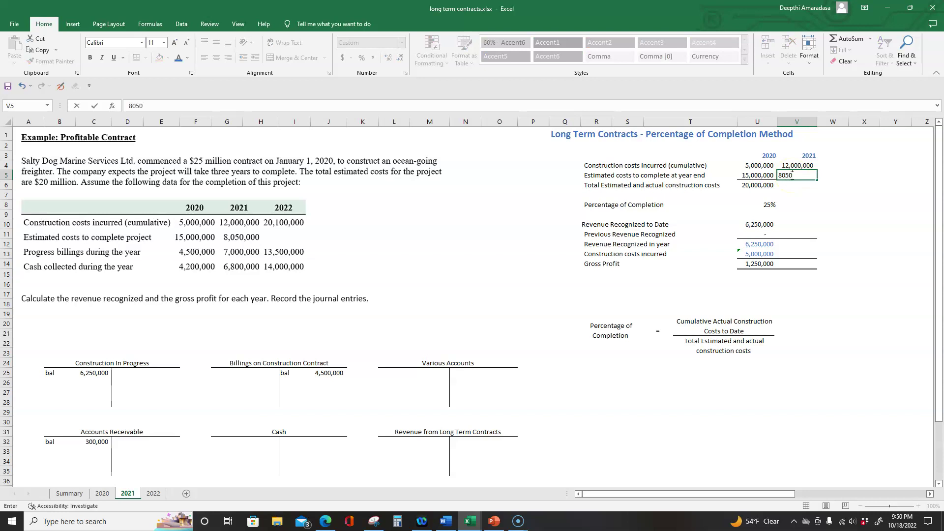
type("000")
key("Return")
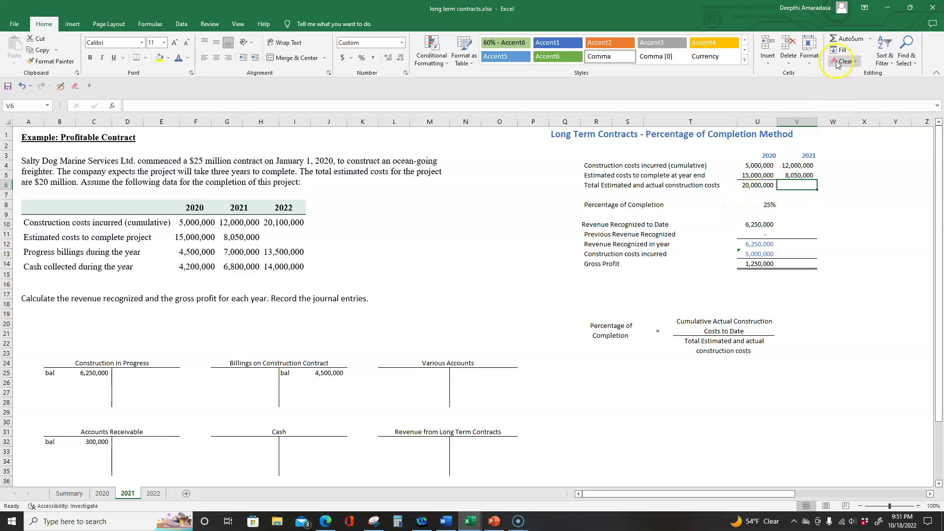
- Calculate the 2021 total estimated and actual construction costs in V6 as the sum of V4:V5
left_click(844, 42)
left_click_drag(797, 166, 792, 175)
key("Return")
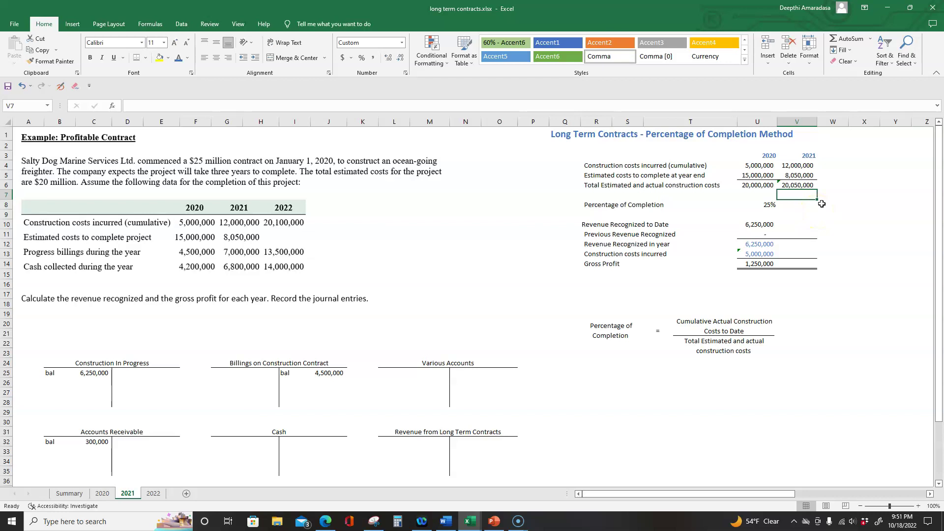
left_click(754, 186)
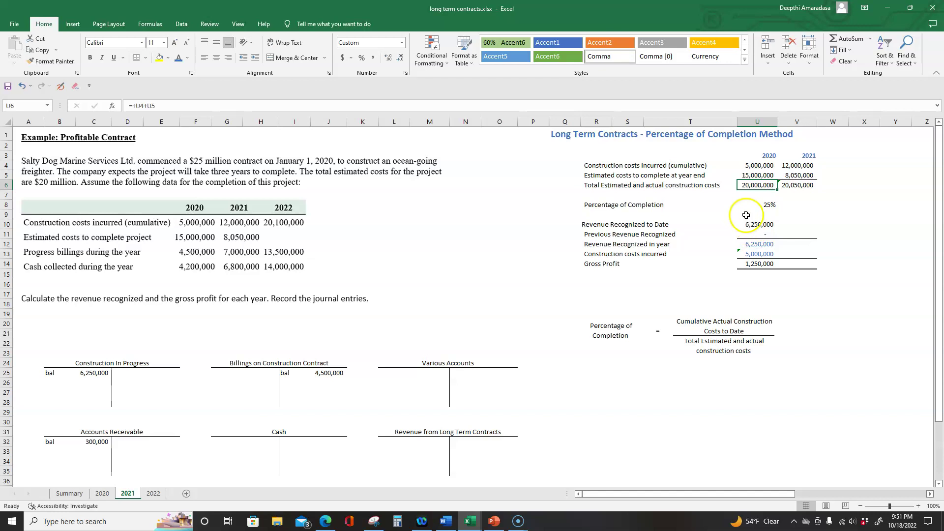
left_click(801, 187)
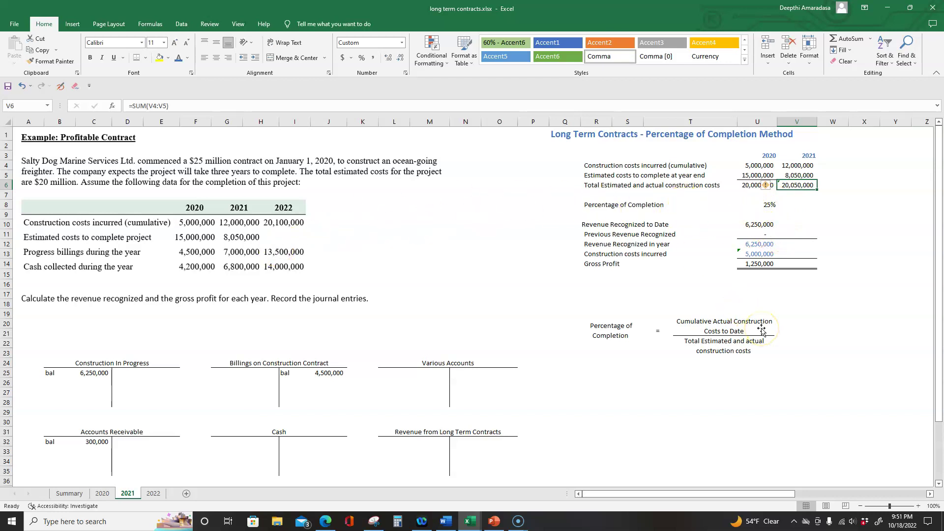
left_click(856, 271)
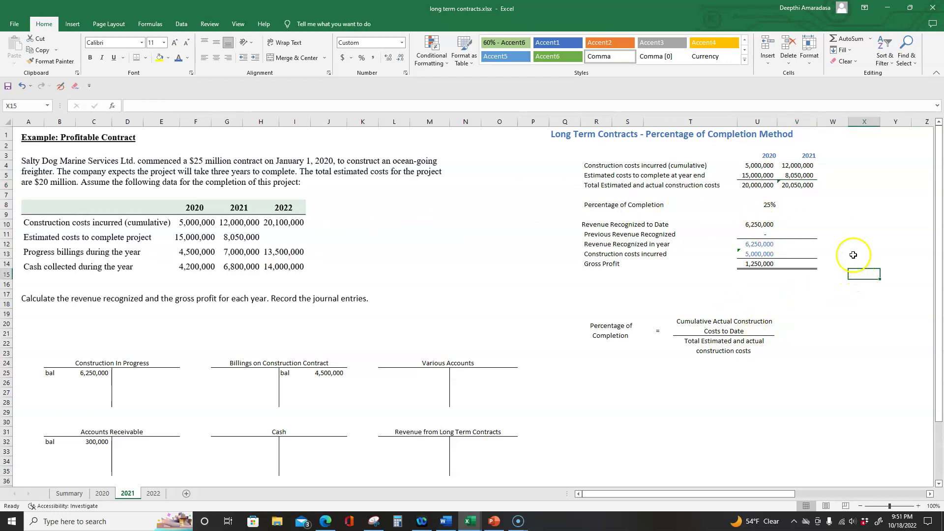
left_click(802, 184)
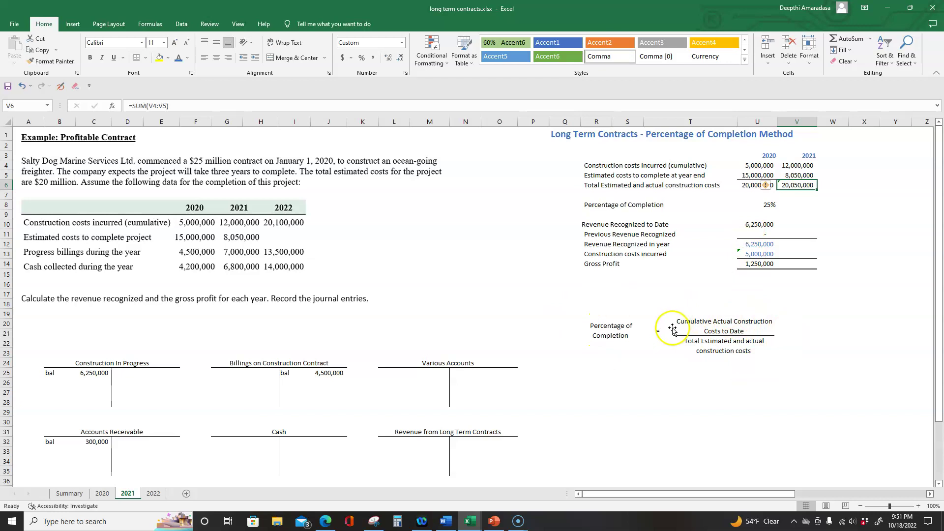
- Calculate the 2021 percentage of completion in V8 by dividing cumulative costs V4 by total costs V6
left_click(801, 208)
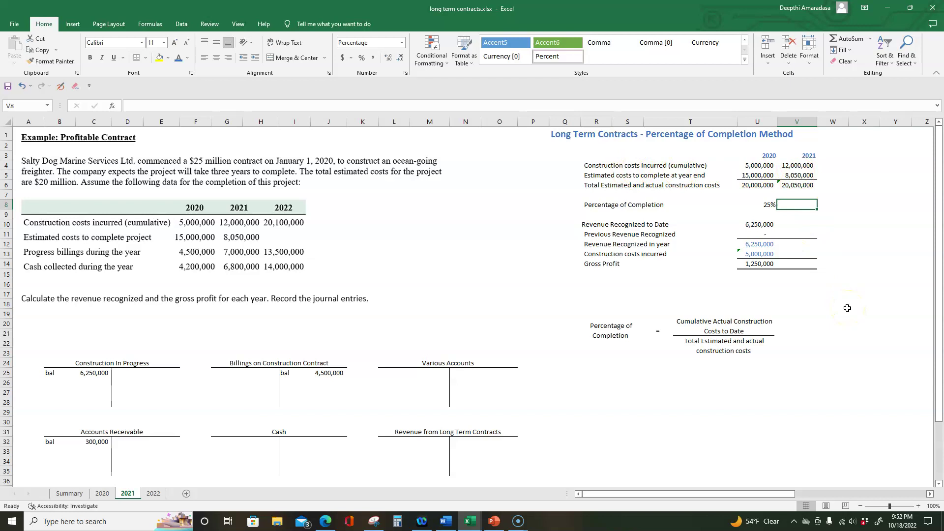
type("+")
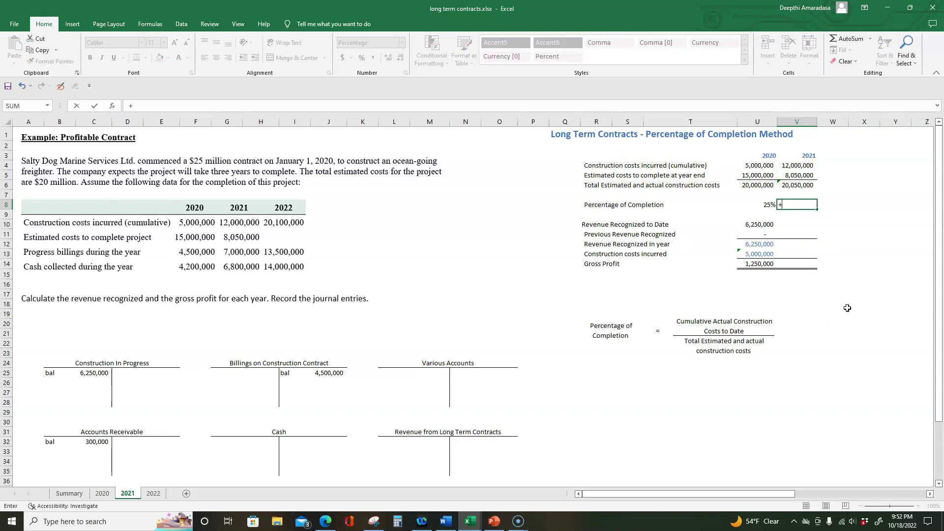
left_click(797, 165)
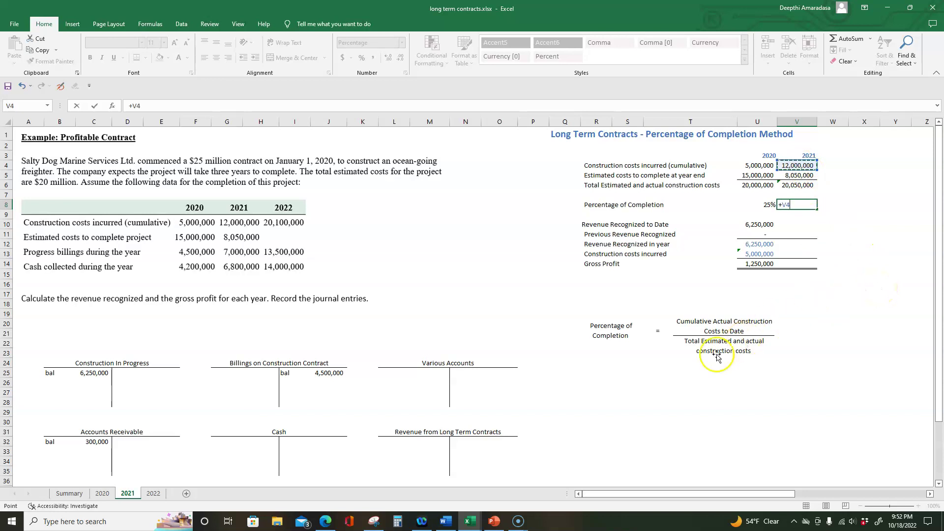
type("/")
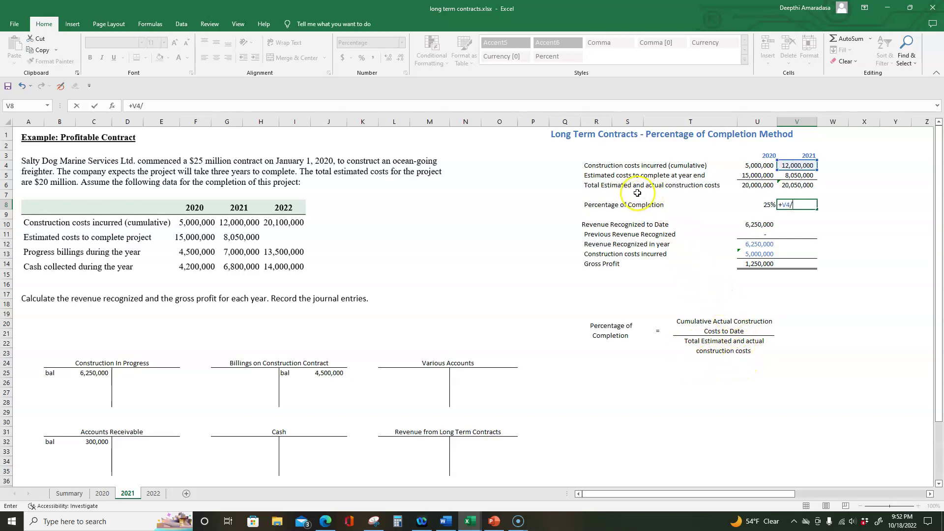
left_click(797, 185)
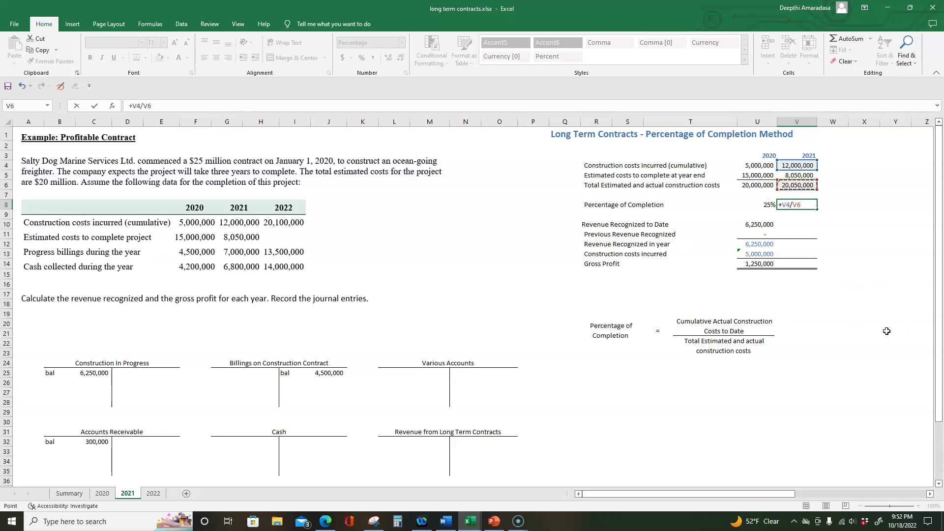
key("Return")
- Format the 2021 percentage of completion in V8 to show two decimal places
left_click(852, 317)
key("Up")
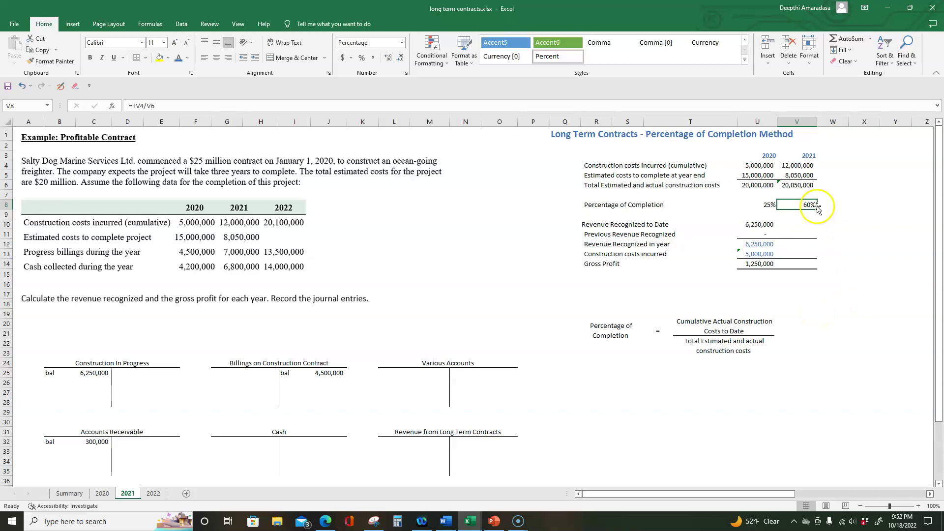
left_click(387, 58)
left_click(388, 58)
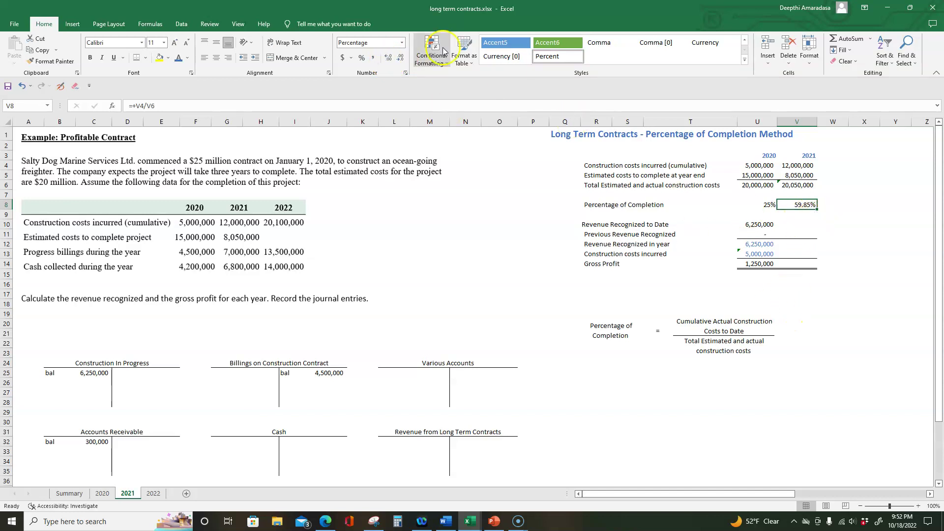
left_click(387, 59)
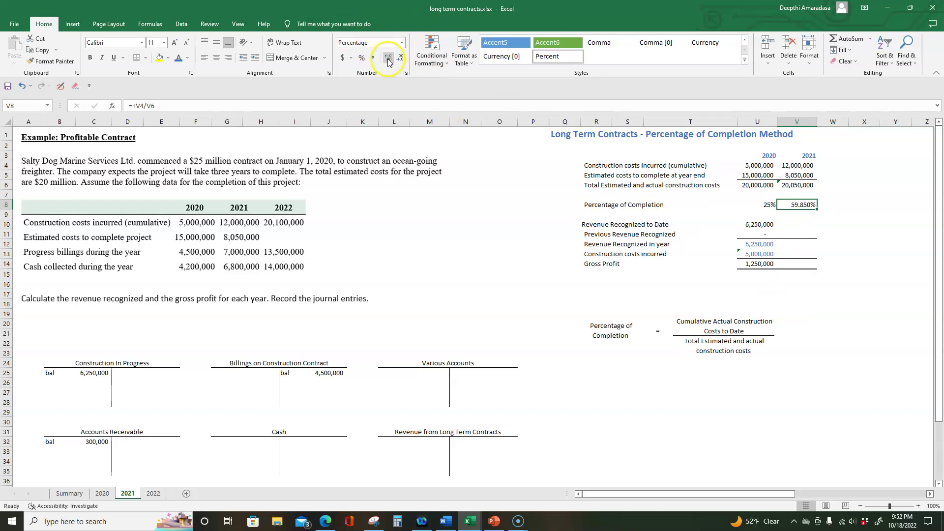
left_click(400, 58)
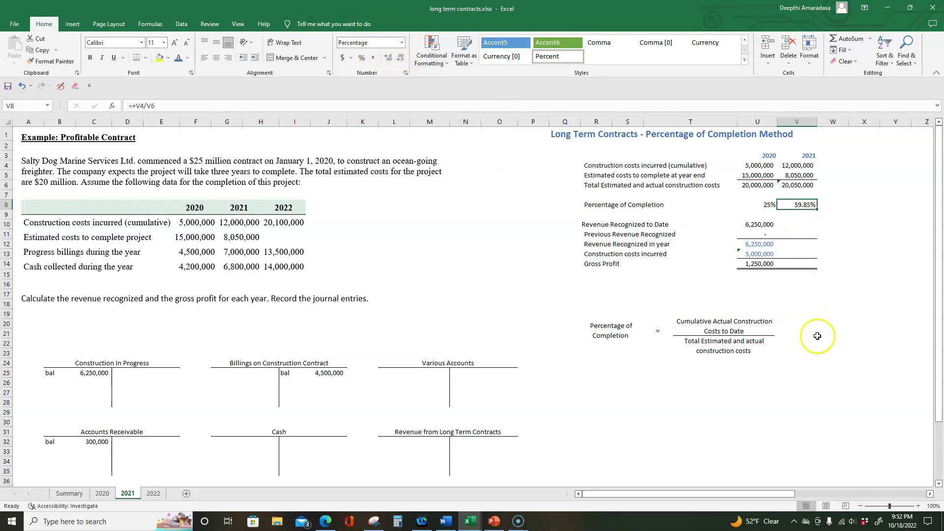
left_click(824, 352)
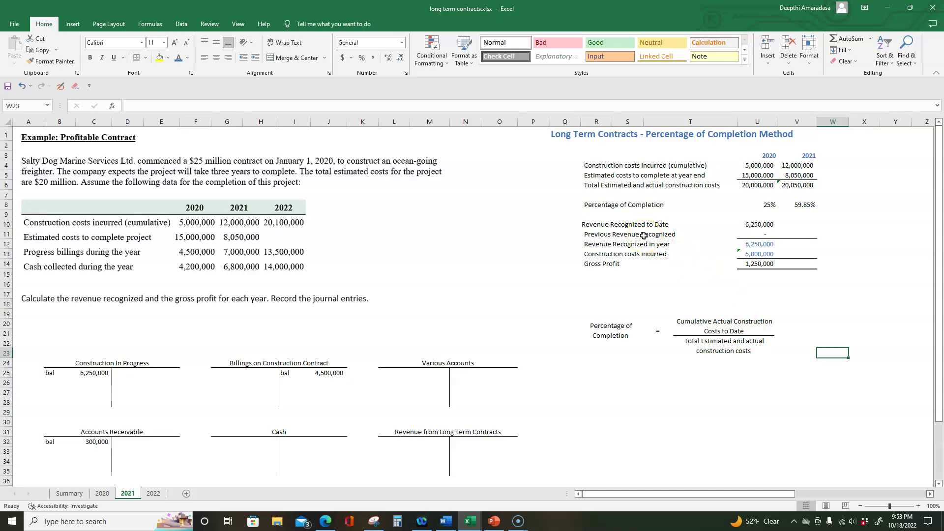
- Calculate 2021 revenue recognized to date in V10 by multiplying the percentage in V8 by 25000000
left_click(800, 226)
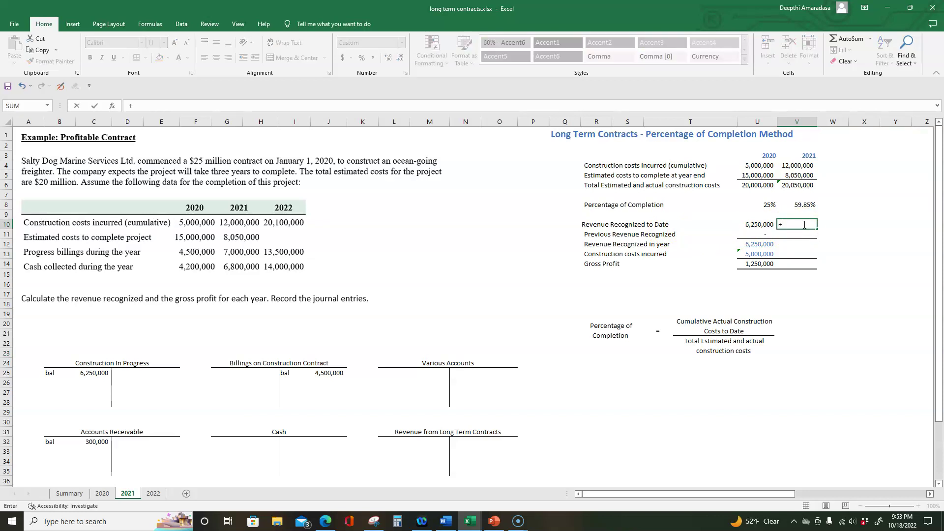
left_click(805, 204)
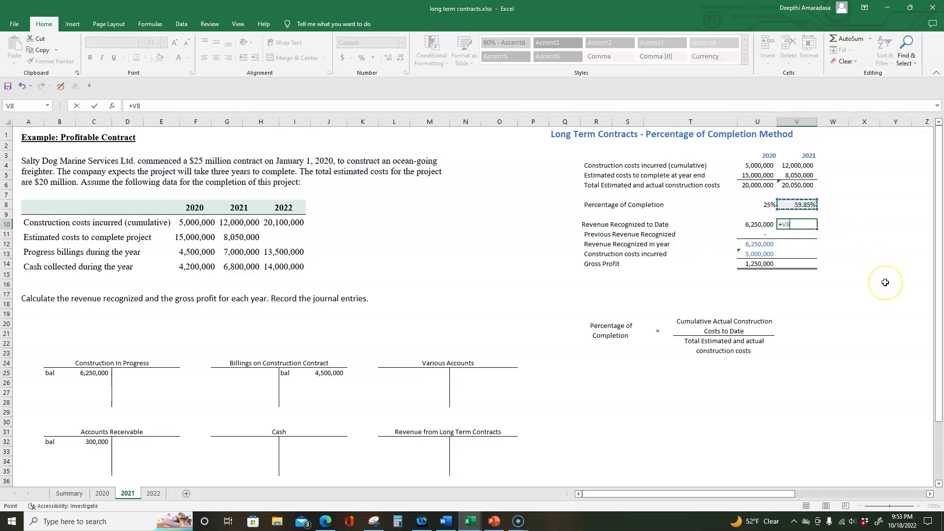
type("*")
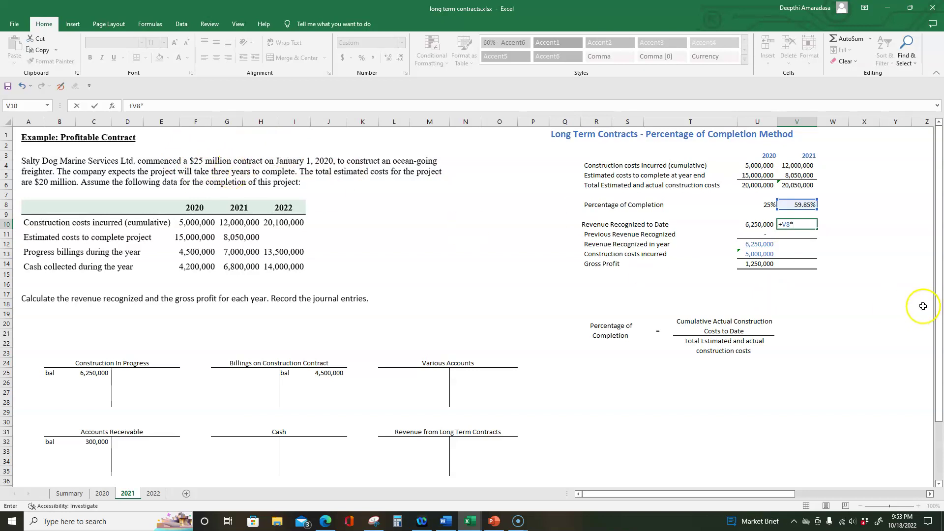
type("25000000")
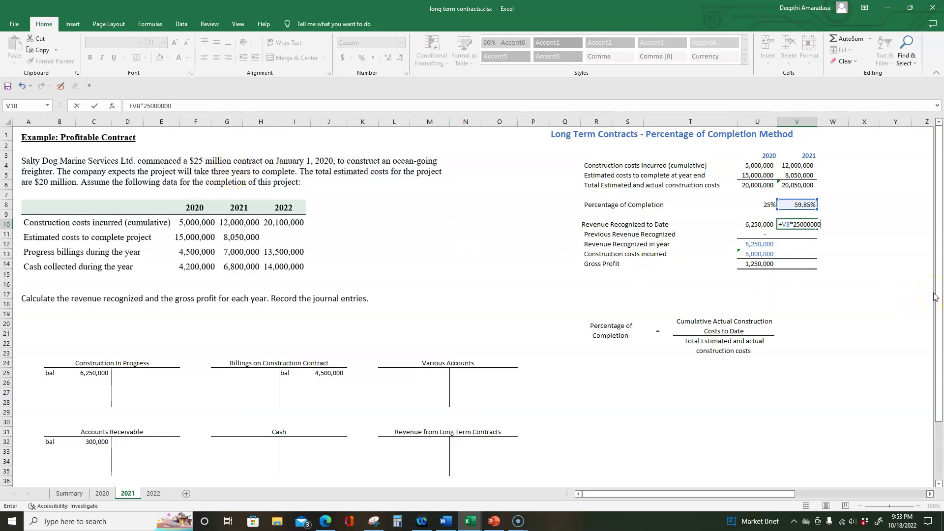
key("Return")
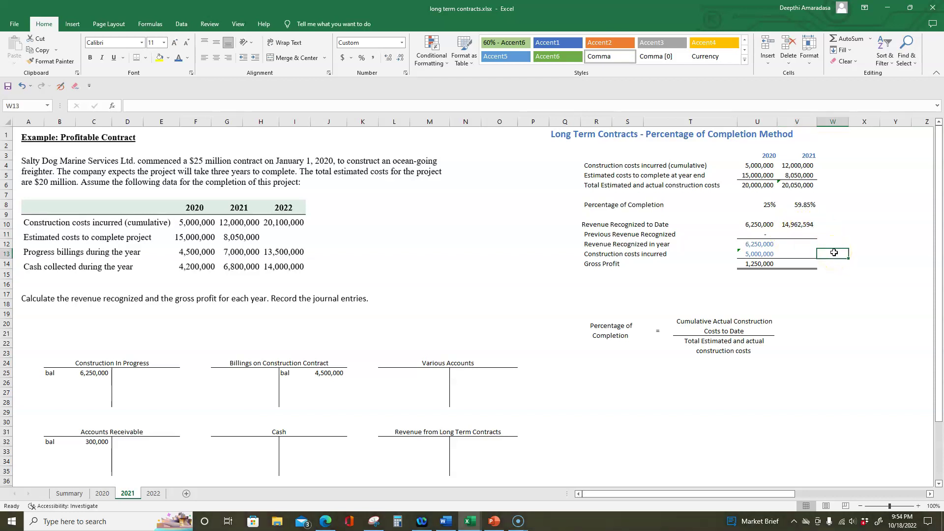
left_click(806, 225)
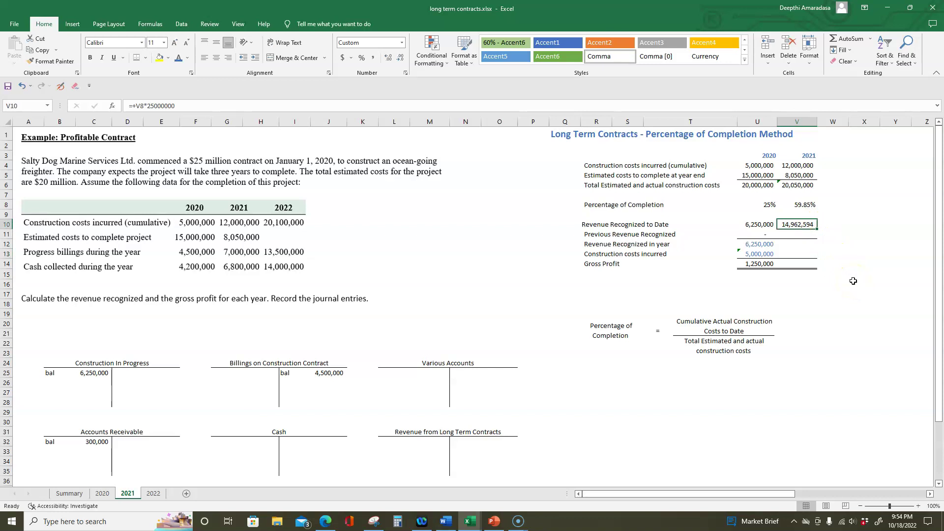
left_click(742, 224)
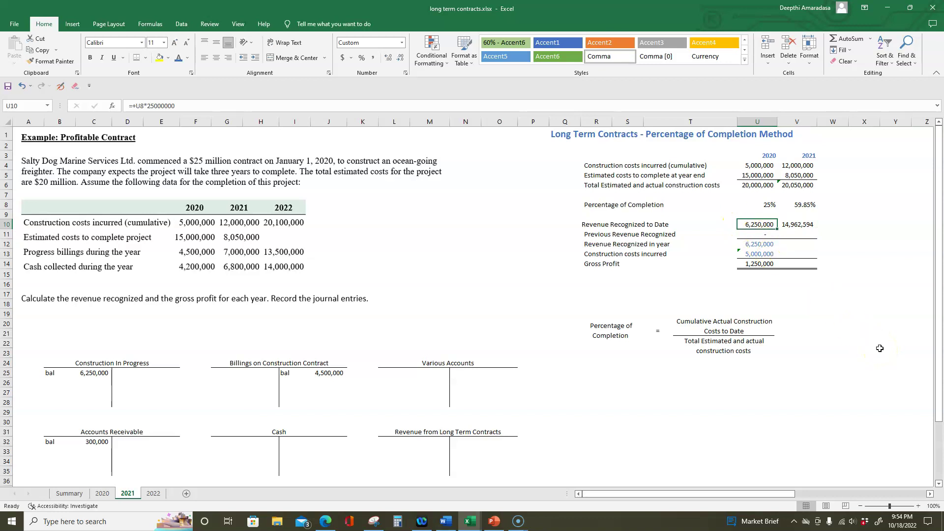
left_click(797, 224)
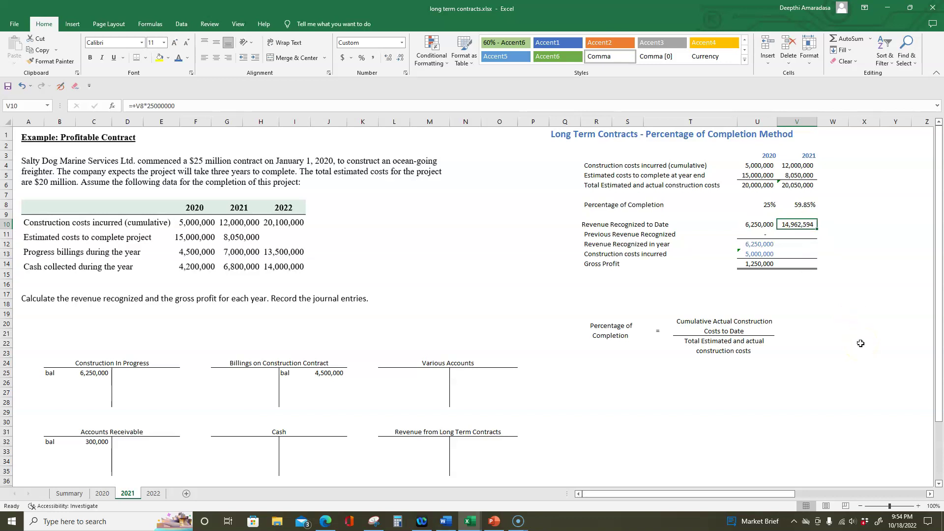
- Link the 2021 previous revenue recognized in V11 to the 2020 revenue recognized to date in U10
left_click(796, 234)
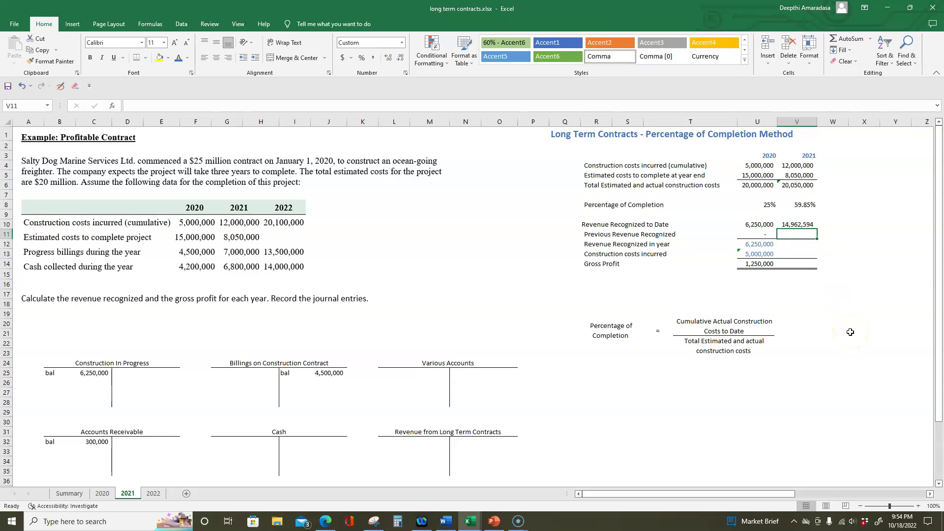
type("+")
left_click(757, 226)
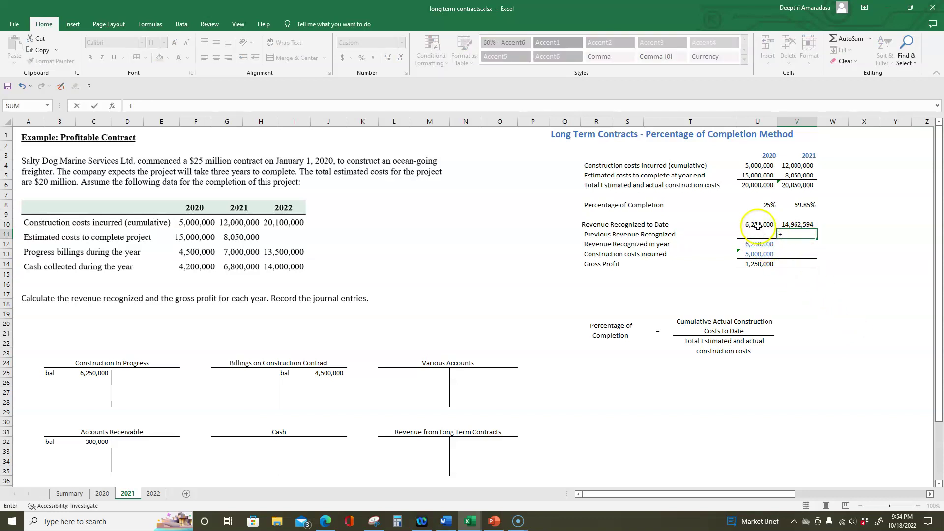
key("Return")
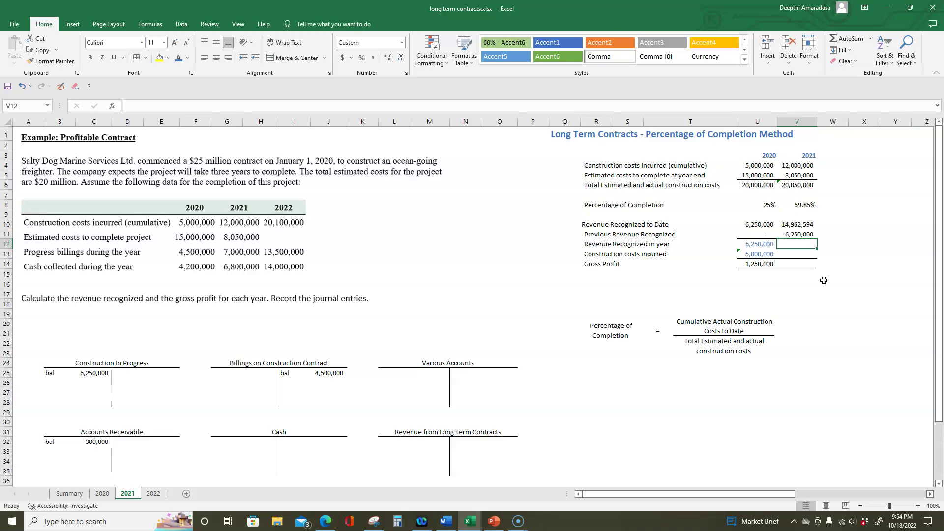
- Calculate the 2021 revenue recognized in year in V12 as V10 minus V11
type("+")
left_click(814, 224)
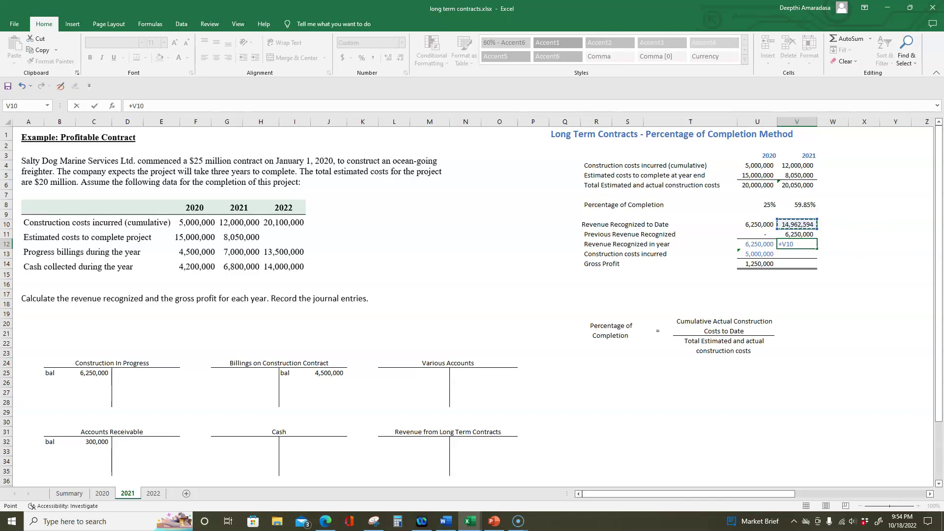
type("-")
left_click(797, 234)
key("Return")
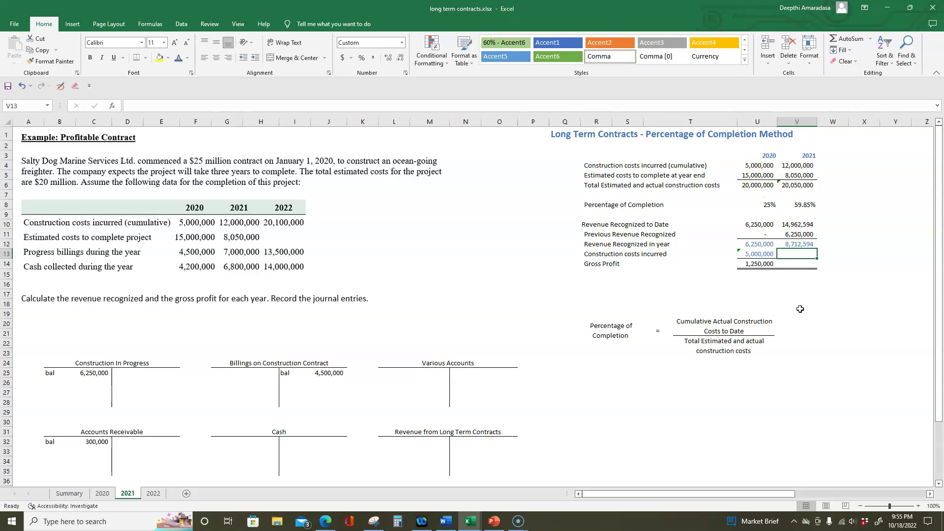
- Calculate the 2021 construction costs incurred in V13 as cumulative costs V4 minus U4
type("+")
left_click(796, 166)
type("-")
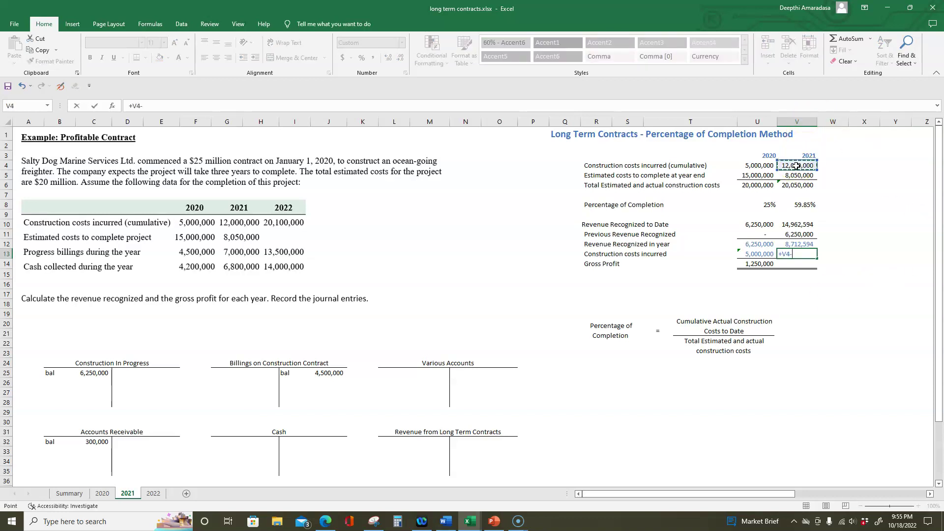
left_click(746, 164)
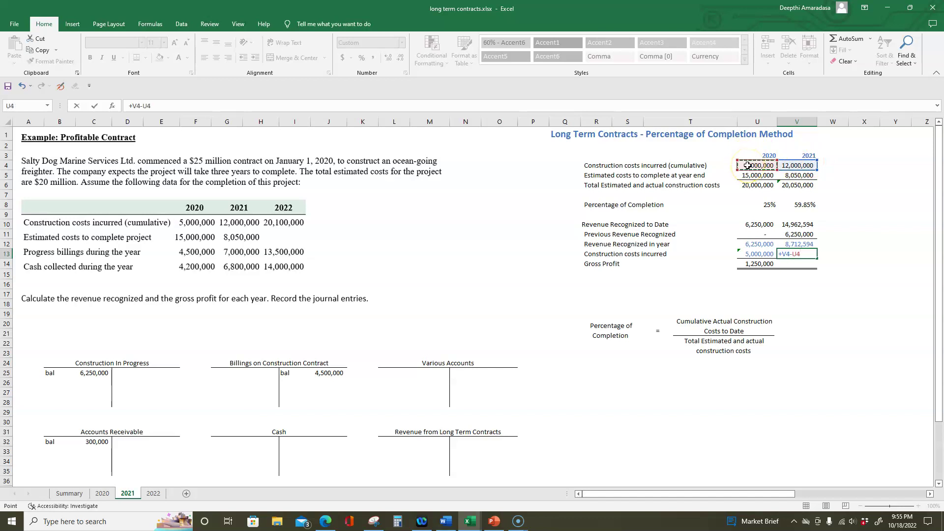
key("Return")
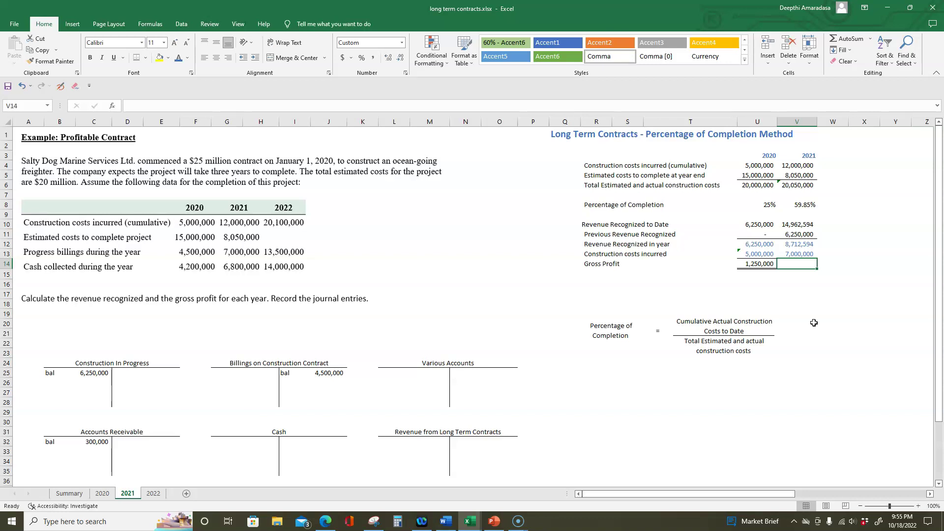
- Calculate the 2021 gross profit in V14 as revenue recognized in year V12 minus construction costs V13
type("+")
left_click(797, 244)
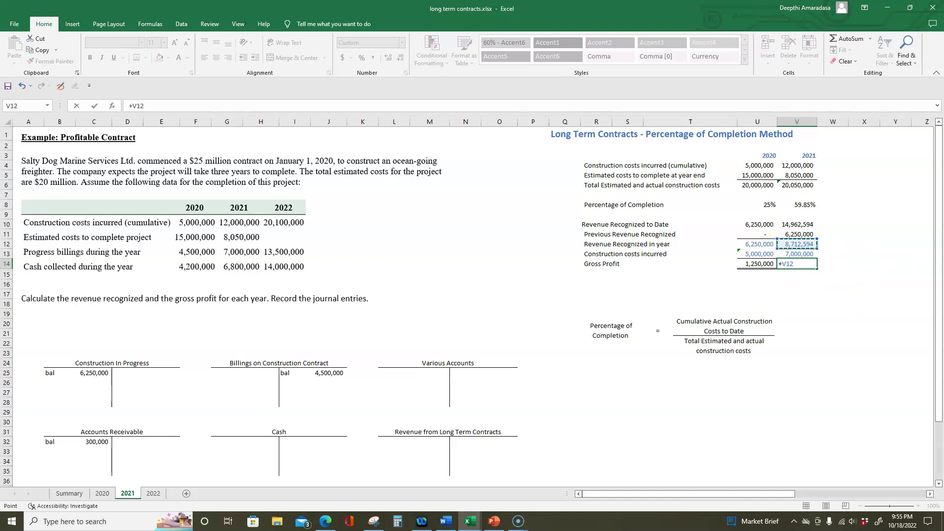
type("-")
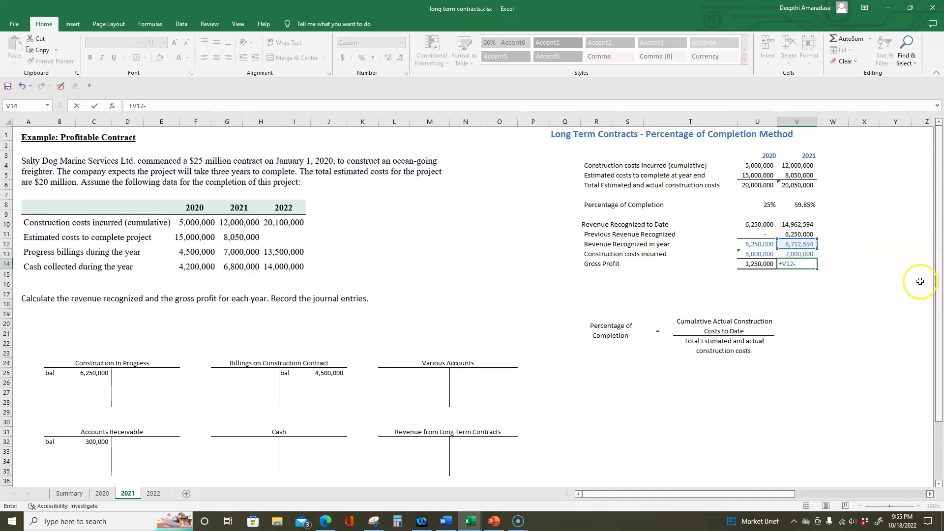
left_click(799, 251)
key("Return")
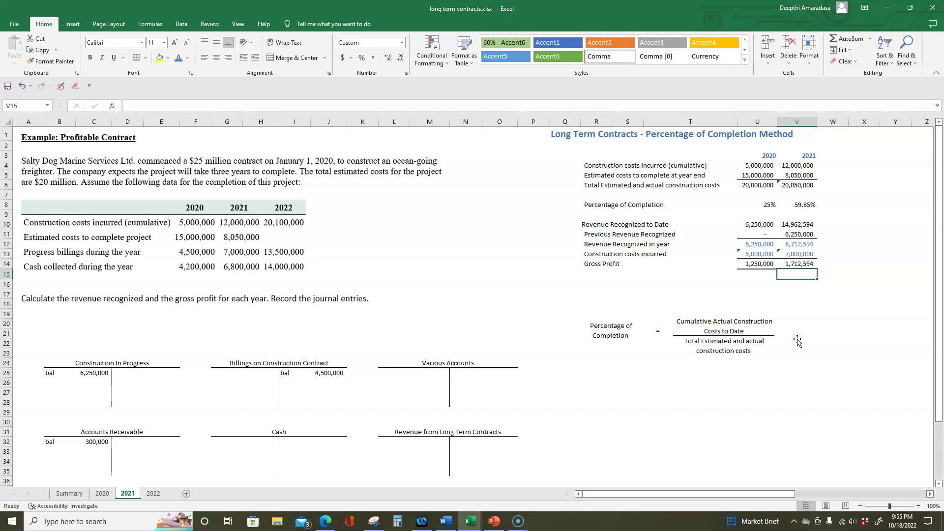
left_click(795, 318)
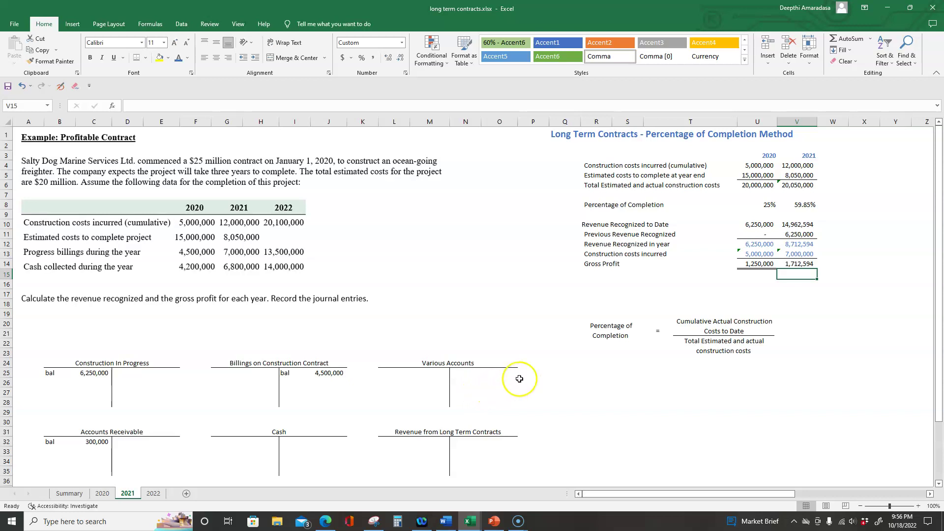
key("alt+Tab")
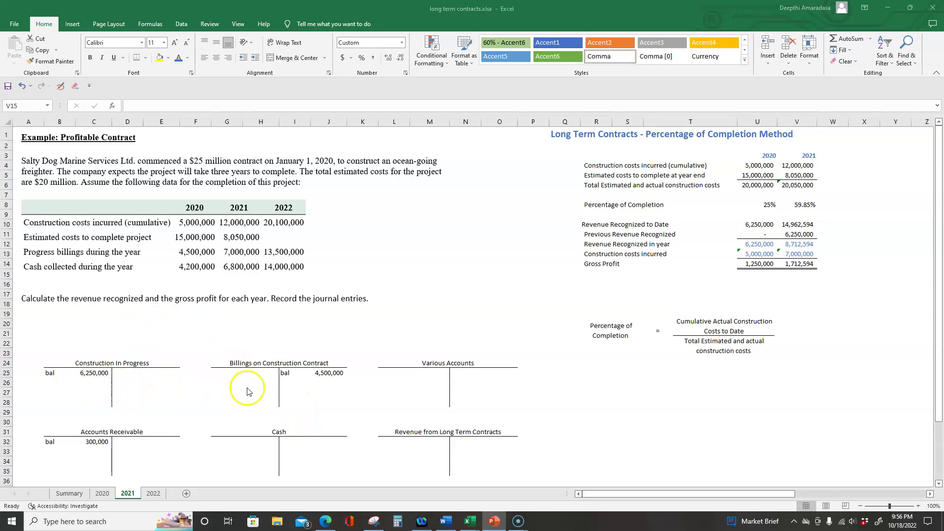
left_click(796, 254)
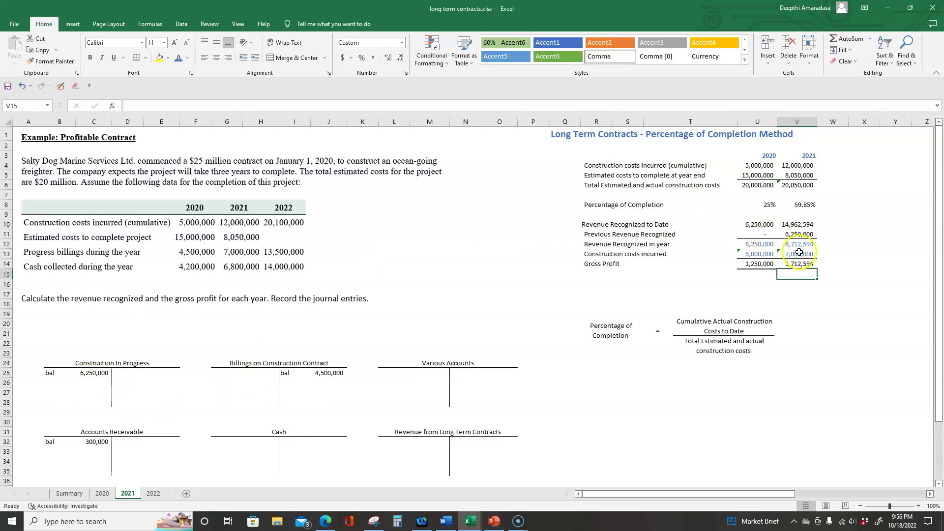
- Debit Construction In Progress for the 2021 construction costs by entering 7,000,000 in C26
left_click(54, 383)
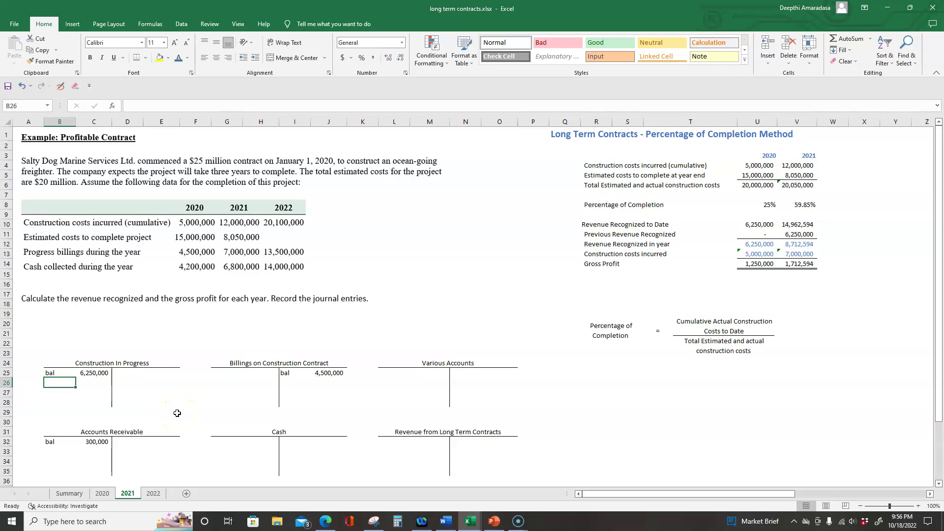
left_click(92, 384)
type("7000000")
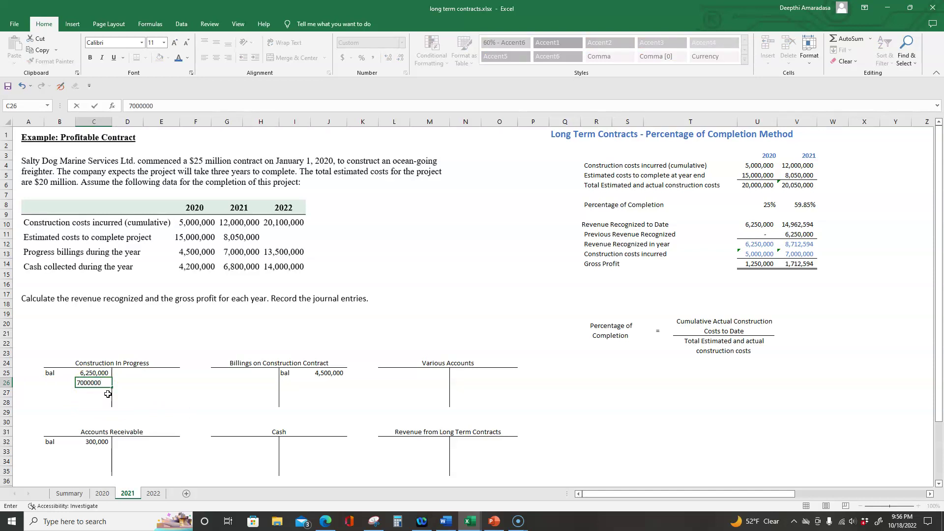
left_click(154, 392)
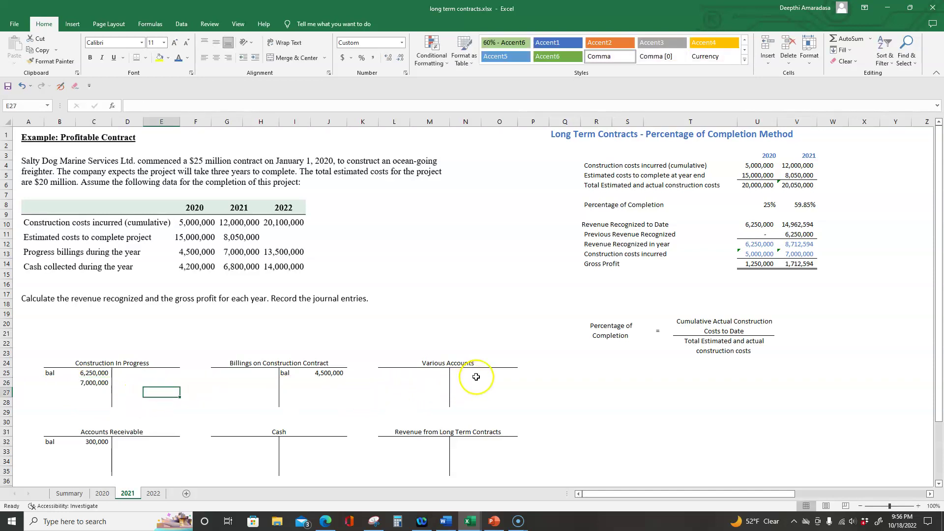
- Credit Various Accounts with the matching 2021 construction costs of 7,000,000 in O25
left_click(498, 375)
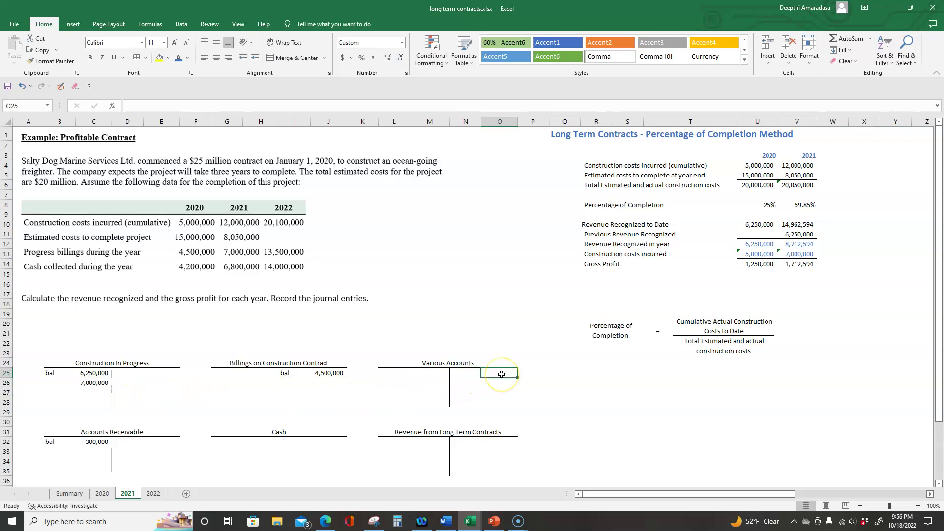
type("700000")
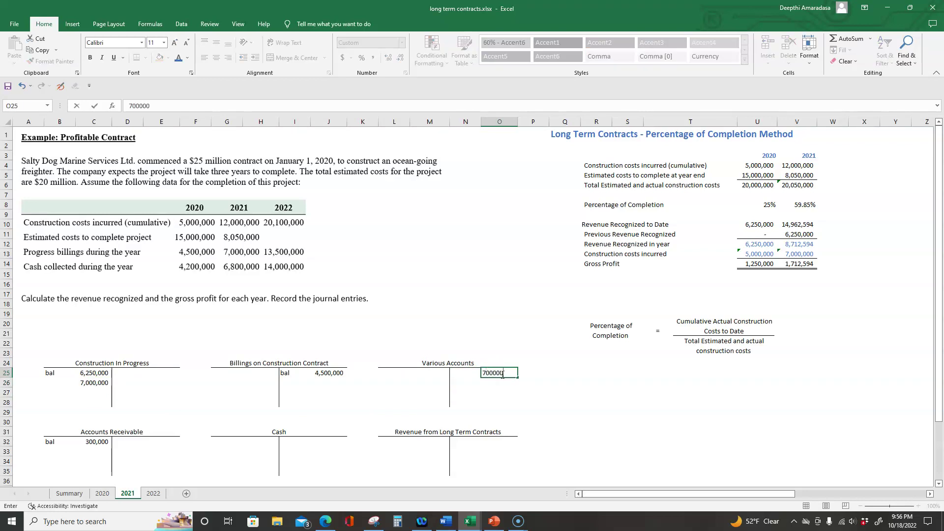
key("Return")
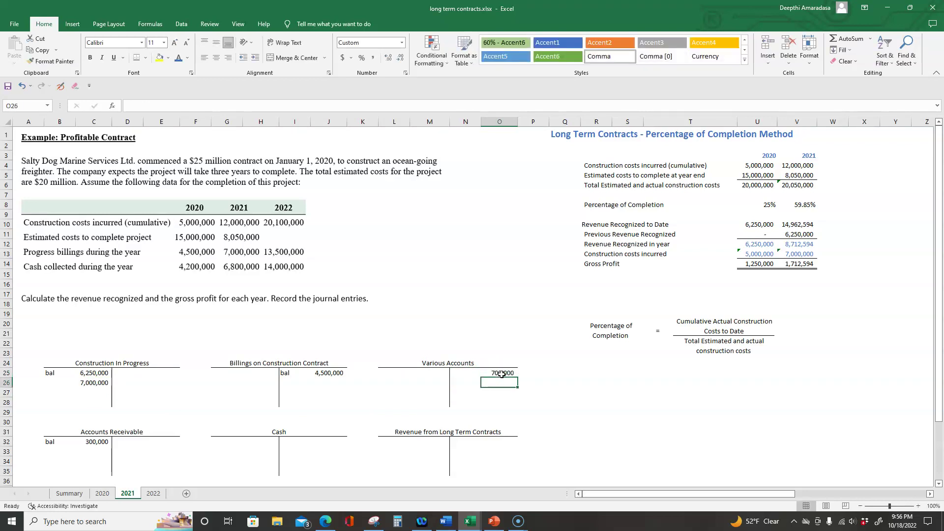
double_click(514, 372)
type("0")
key("Return")
left_click(95, 382)
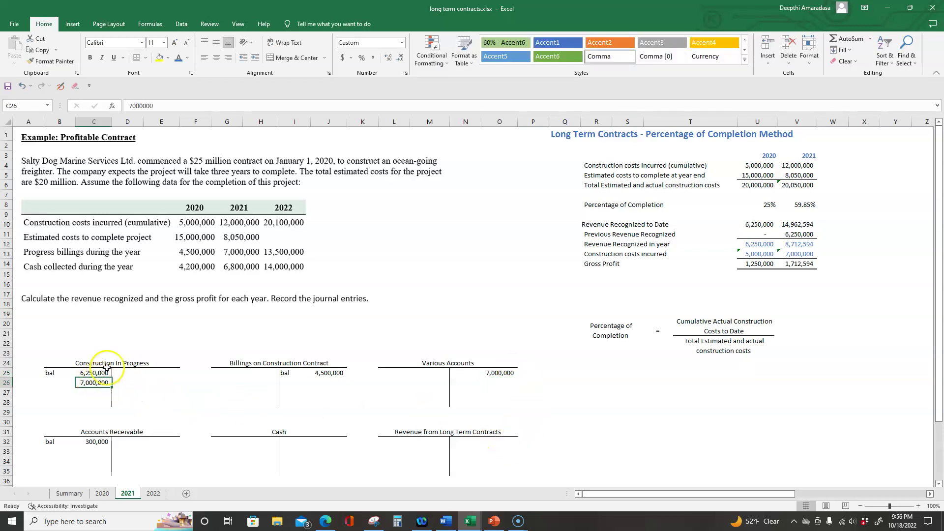
left_click(497, 373)
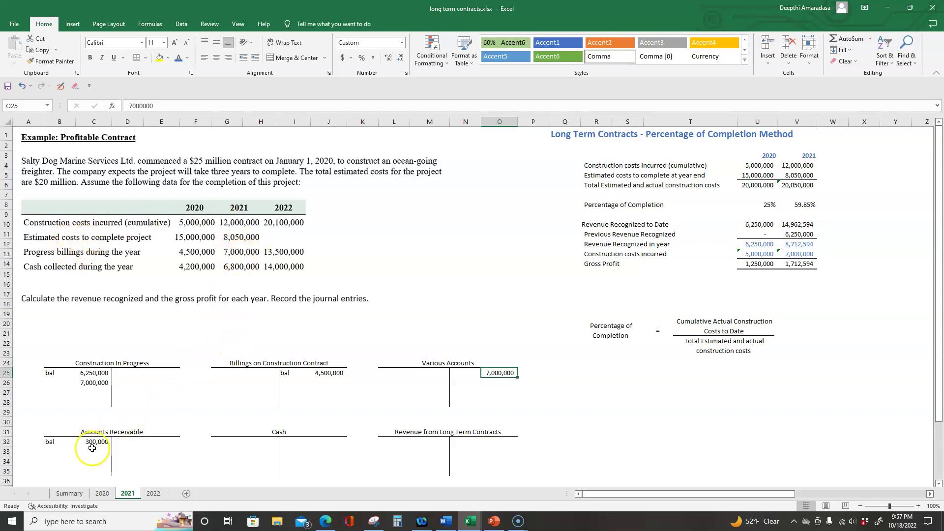
- Record the 2021 progress billings of 7,000,000 as a debit to Accounts Receivable in C33 and a credit to Billings on Construction Contract in J26
left_click(58, 455)
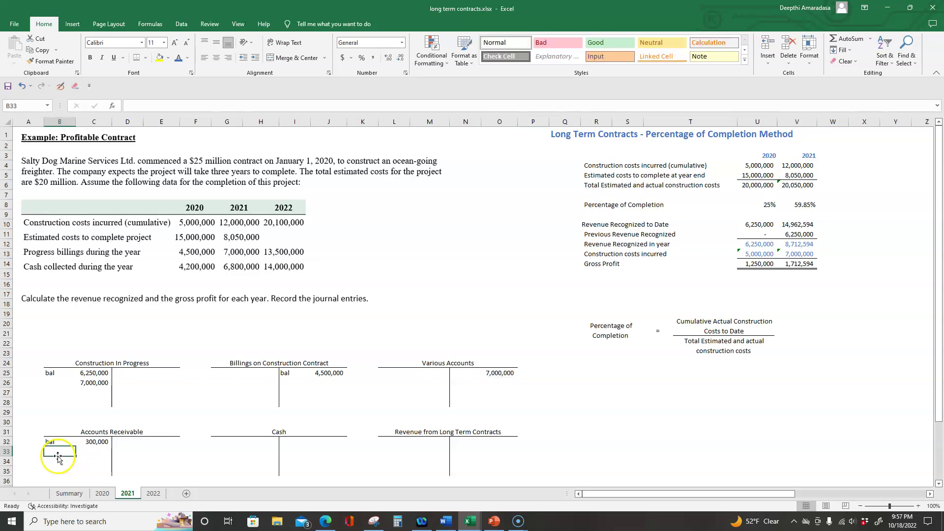
left_click(89, 450)
type("7")
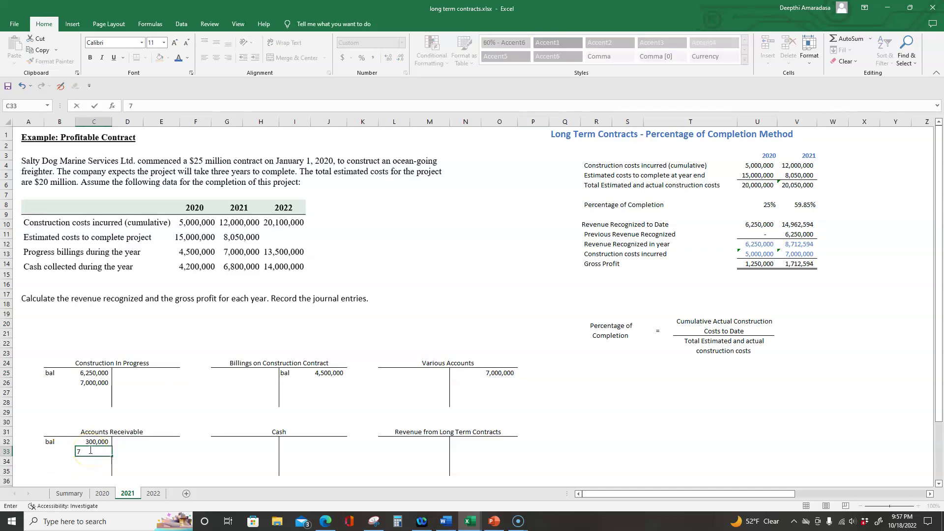
type(",000,000000")
key("Return")
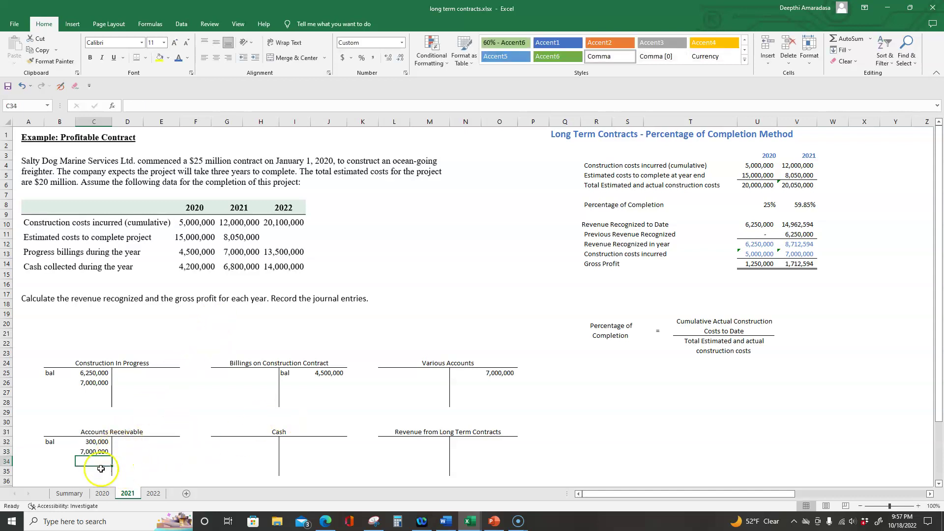
left_click(95, 453)
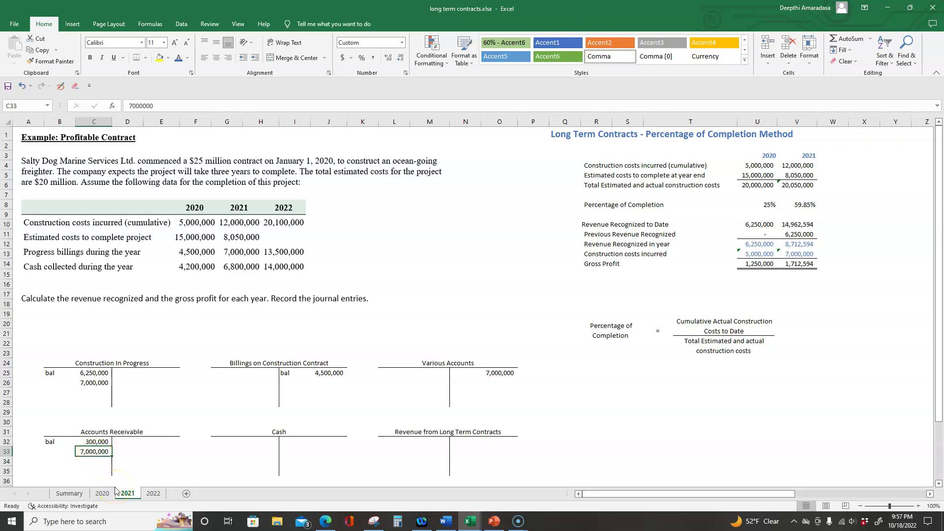
left_click(325, 384)
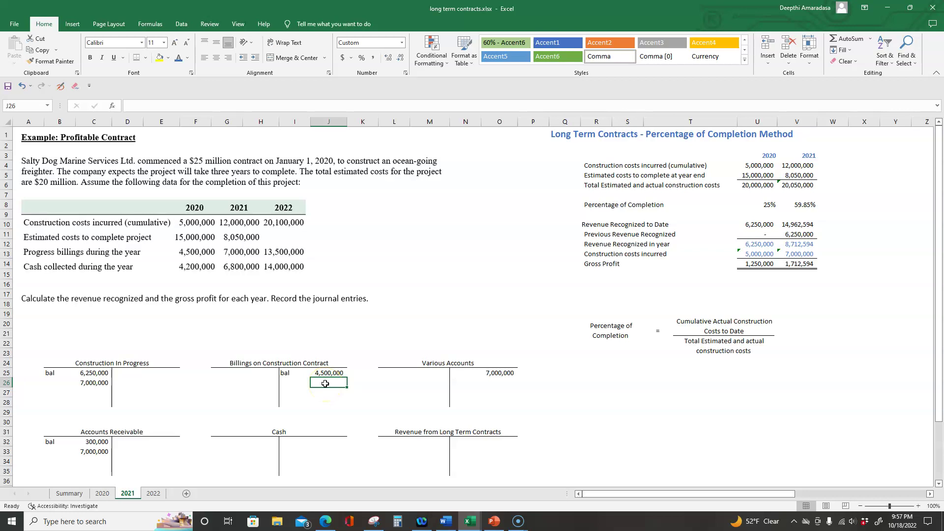
type("7000000")
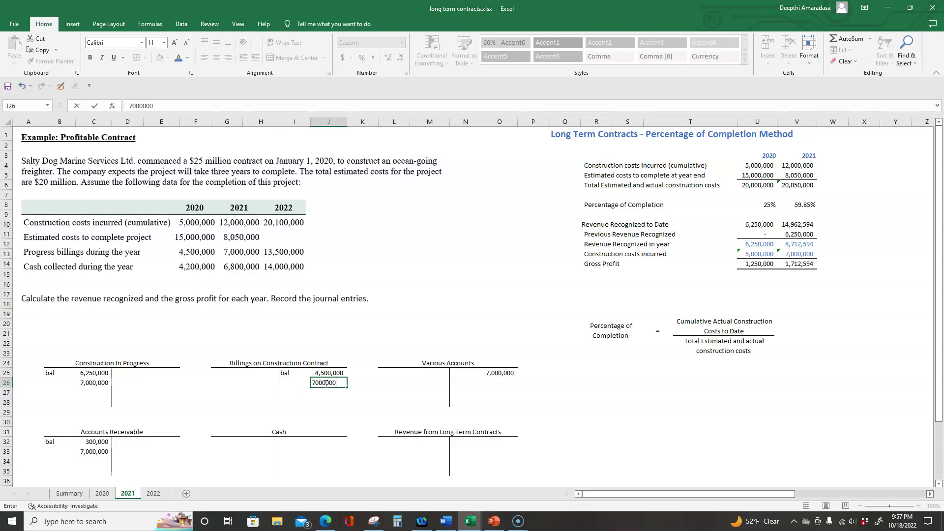
left_click(344, 412)
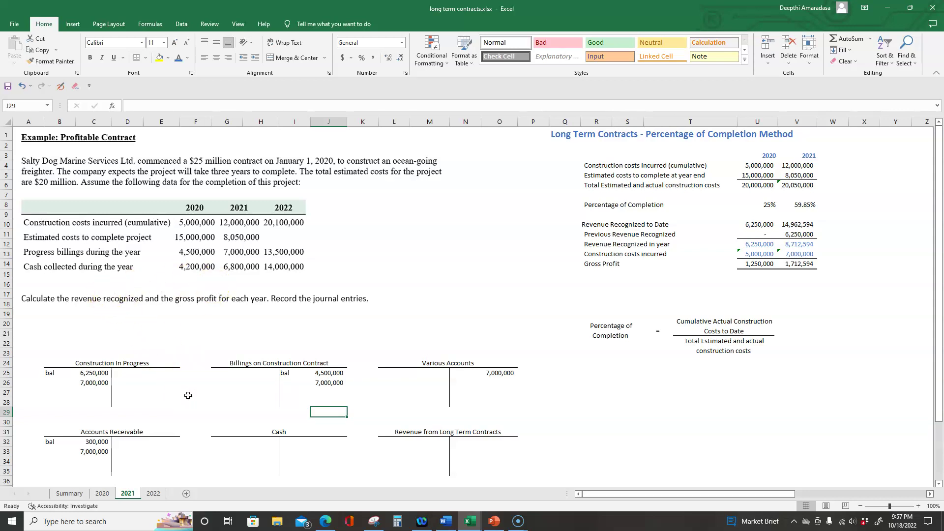
- Record the 2021 cash collected of 6,800,000 as a debit to Cash in H32 and a credit to Accounts Receivable in E32
left_click(250, 442)
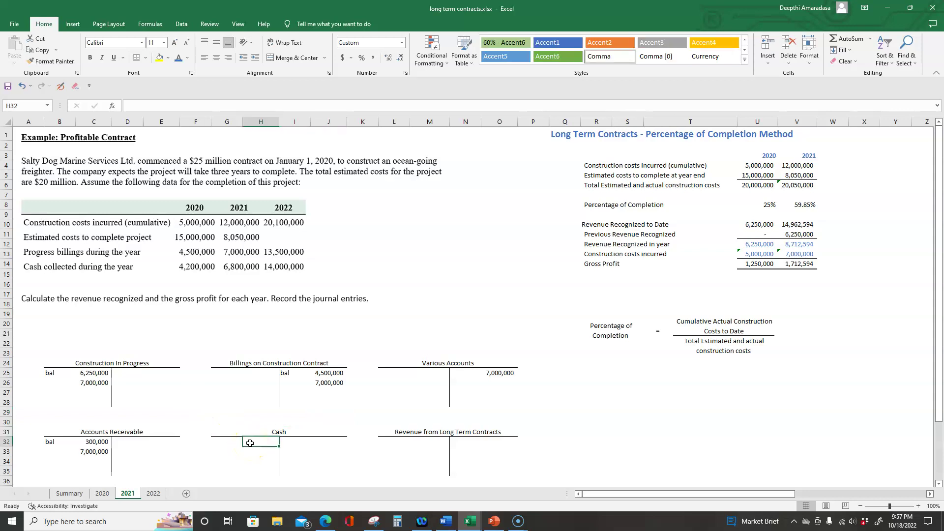
type("6,800,0")
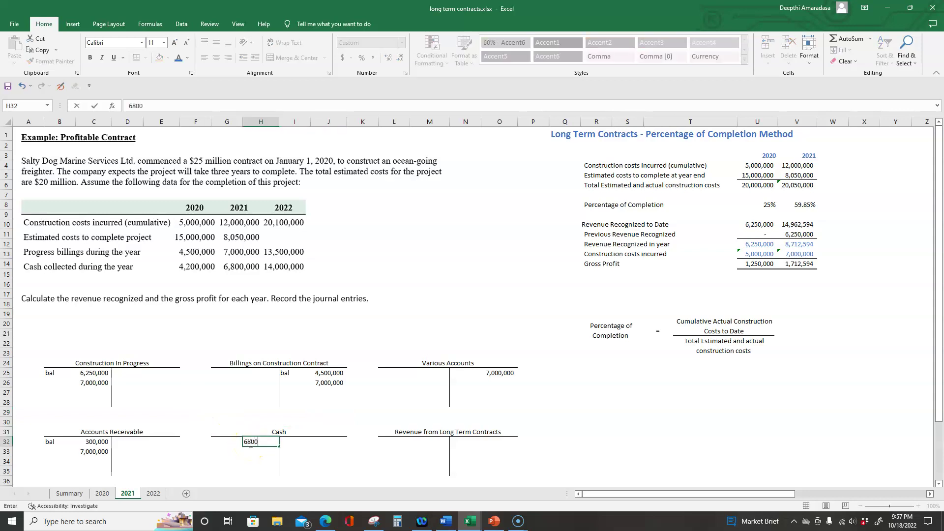
type("000")
left_click(144, 446)
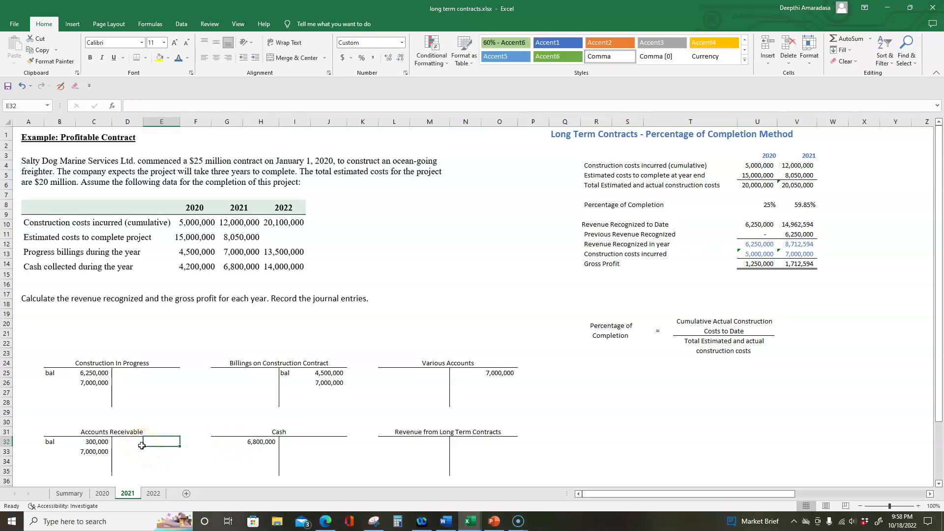
type("6,800,")
type("00000")
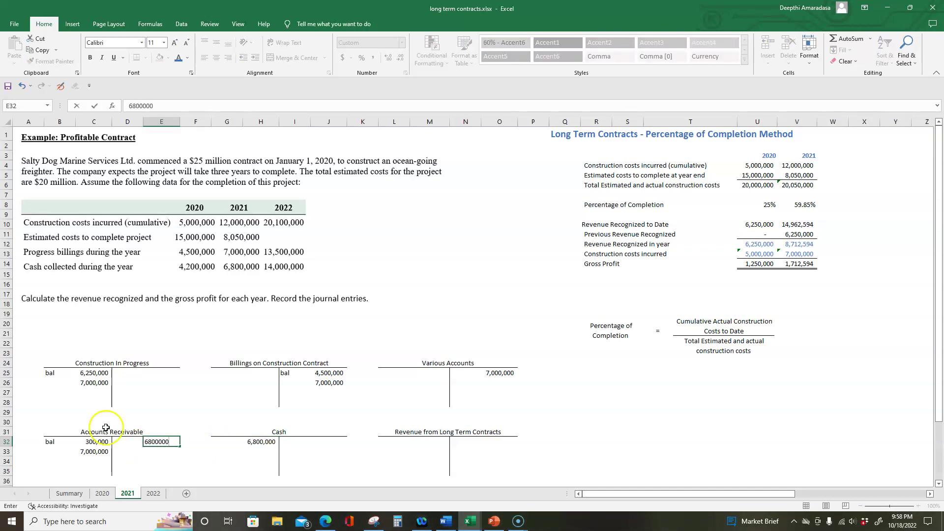
left_click(161, 462)
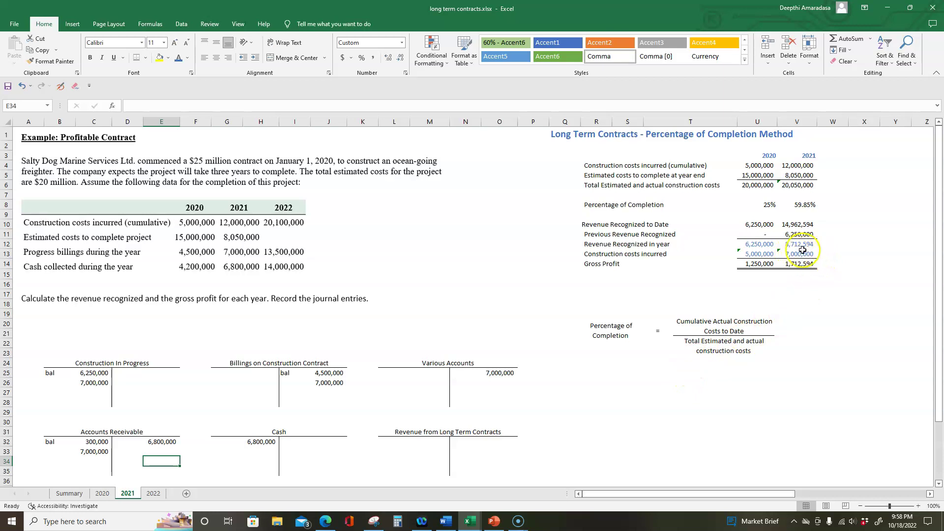
- Credit Revenue from Long Term Contracts with the 2021 revenue of 8,712,594 in O32
left_click(494, 443)
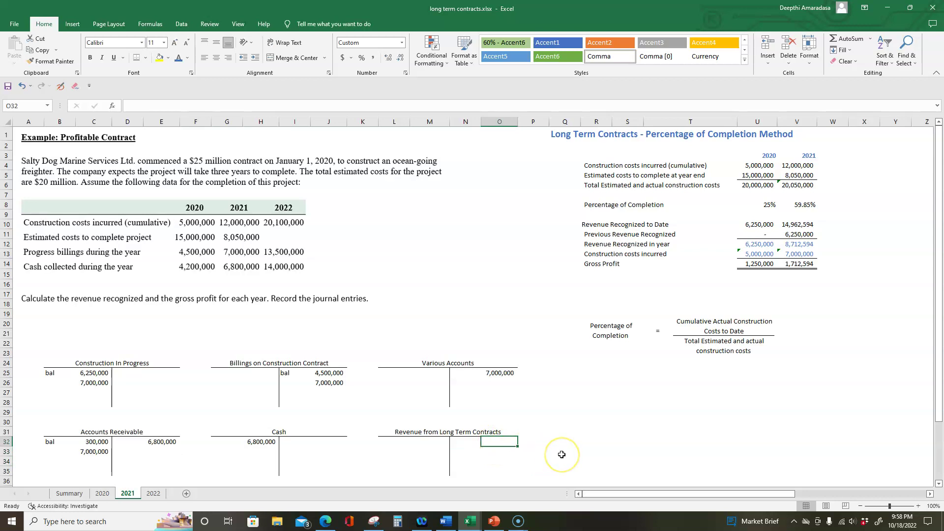
type("8712594")
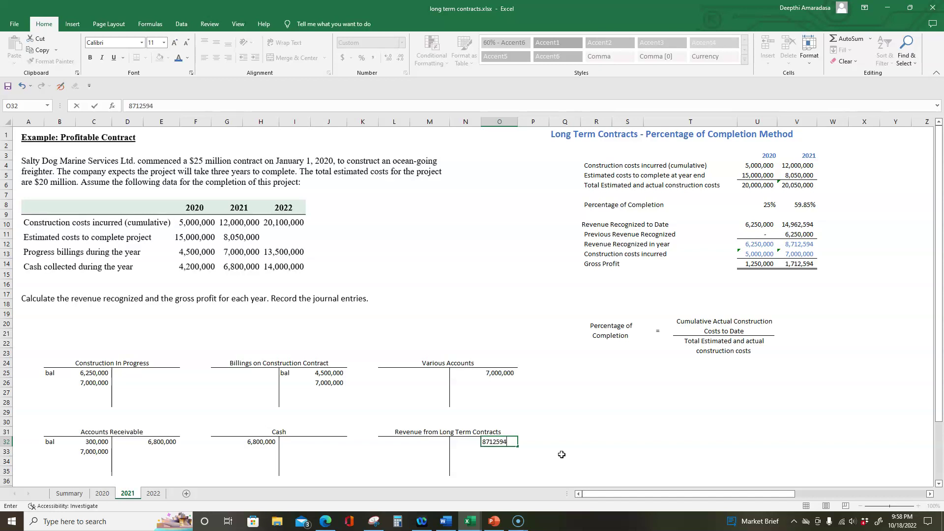
key("Return")
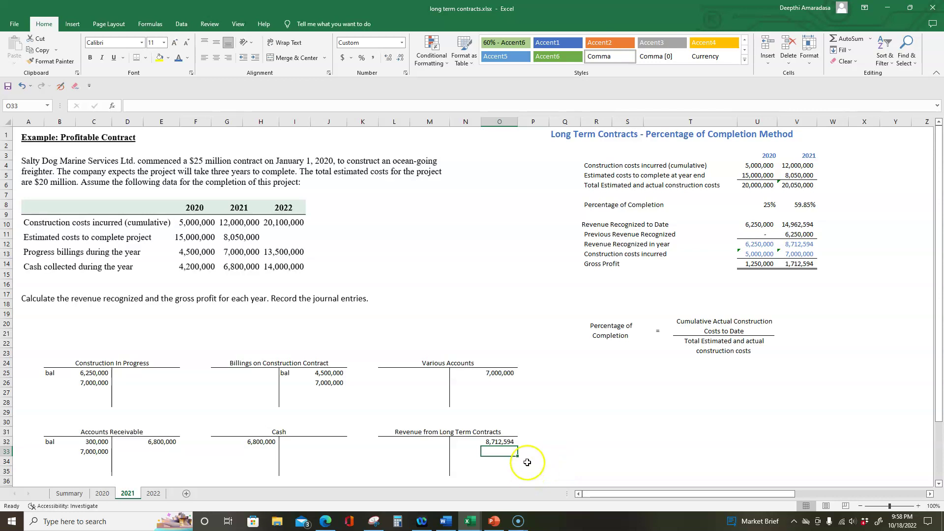
- Debit Cost of Construction with the 2021 construction costs of 7,000,000 in M40
scroll(527, 460, "down", 3)
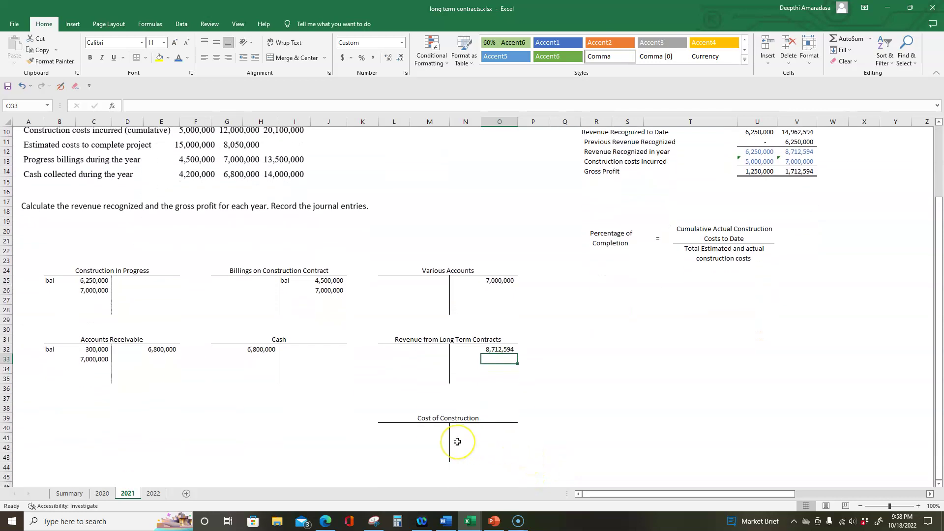
left_click(430, 430)
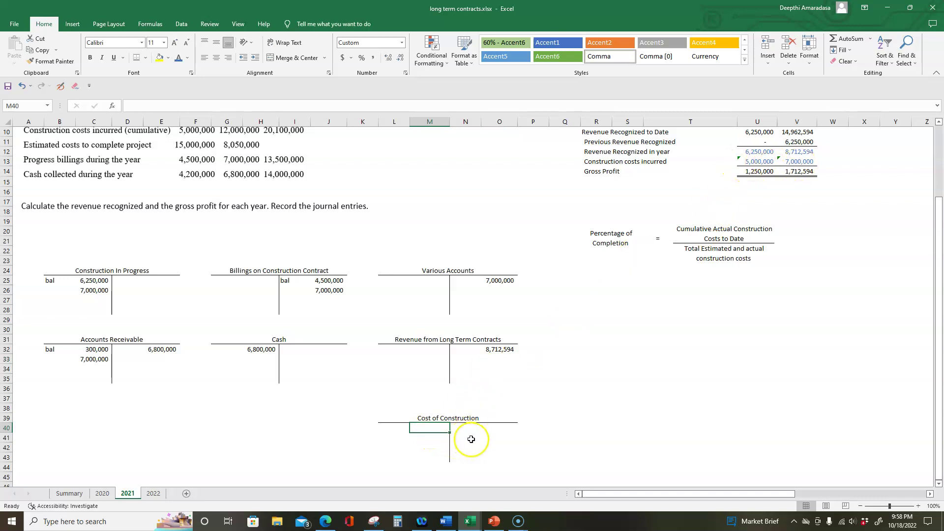
type("7,")
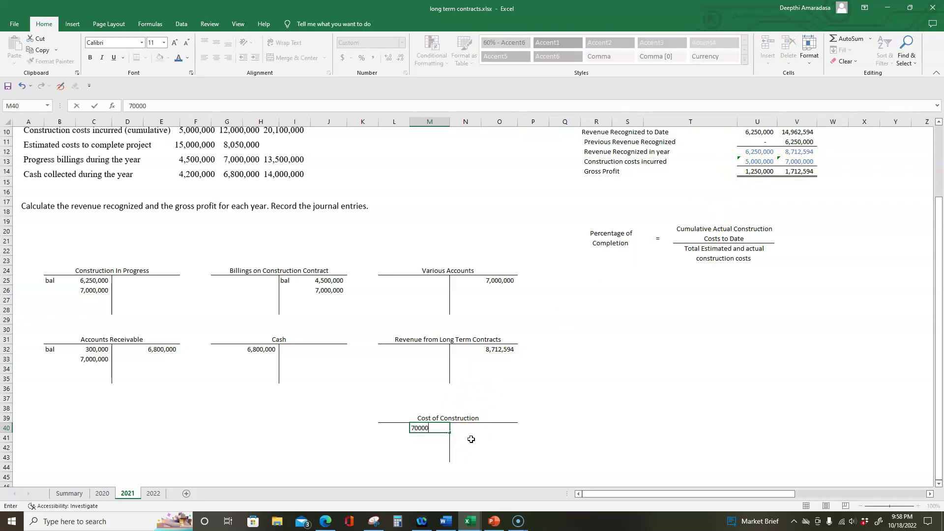
type("000,000")
key("Return")
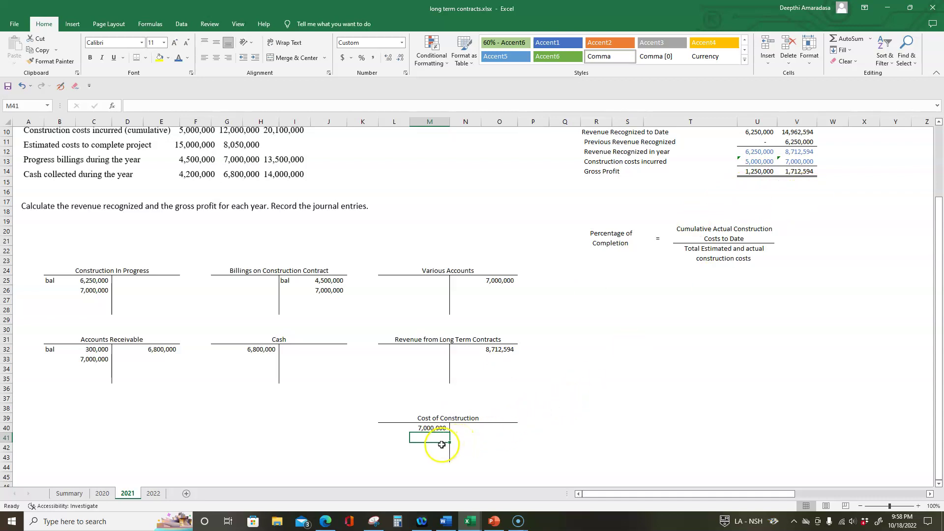
- Debit Construction In Progress with the 2021 gross profit of 1,712,594 in C27
left_click(90, 299)
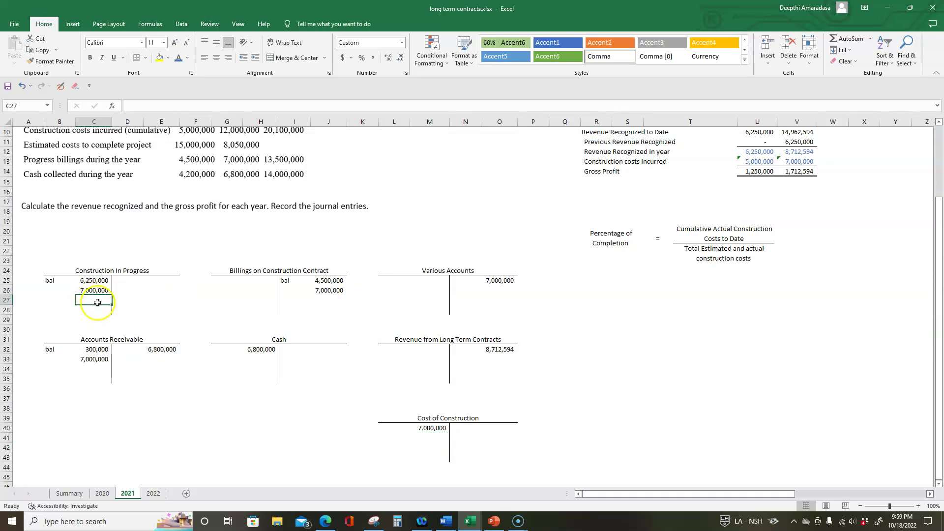
type("1,")
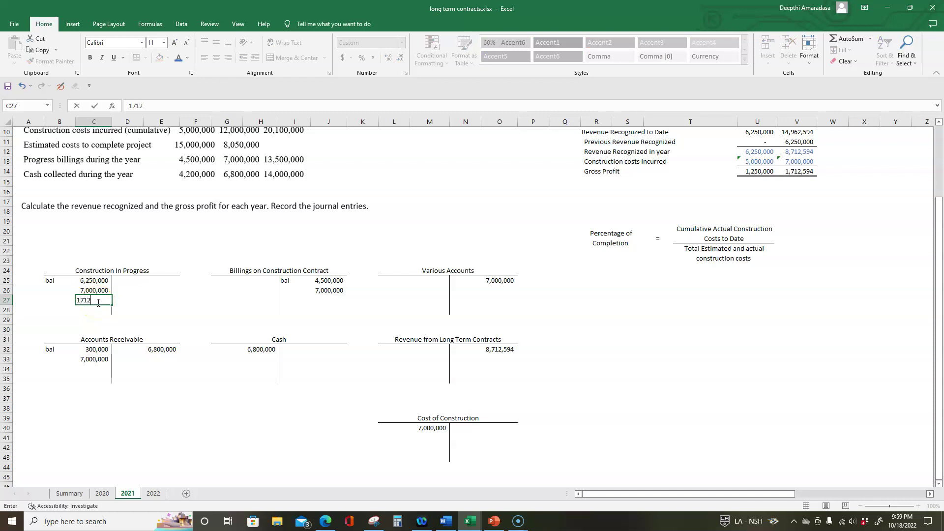
type("712,594")
left_click(196, 319)
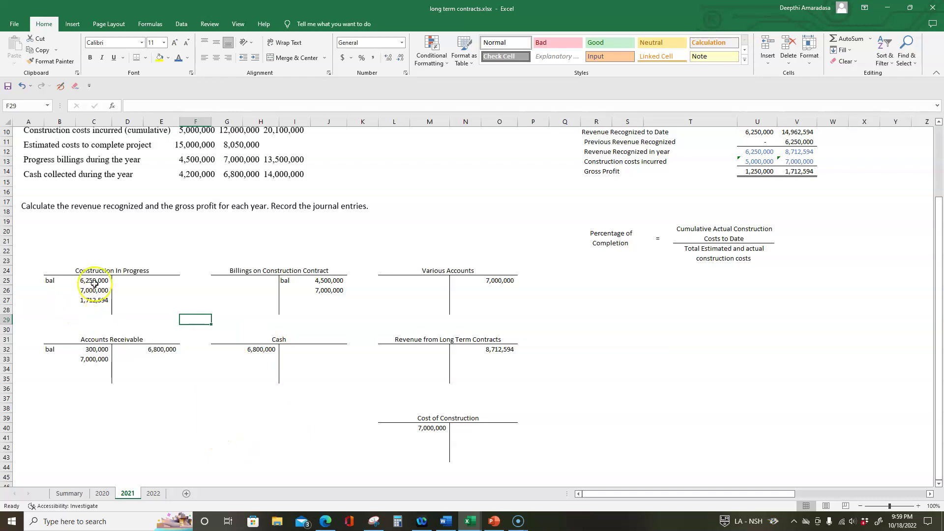
- Total the Construction In Progress debits C25:C27 in C28 and colour the ending balance blue
left_click(63, 310)
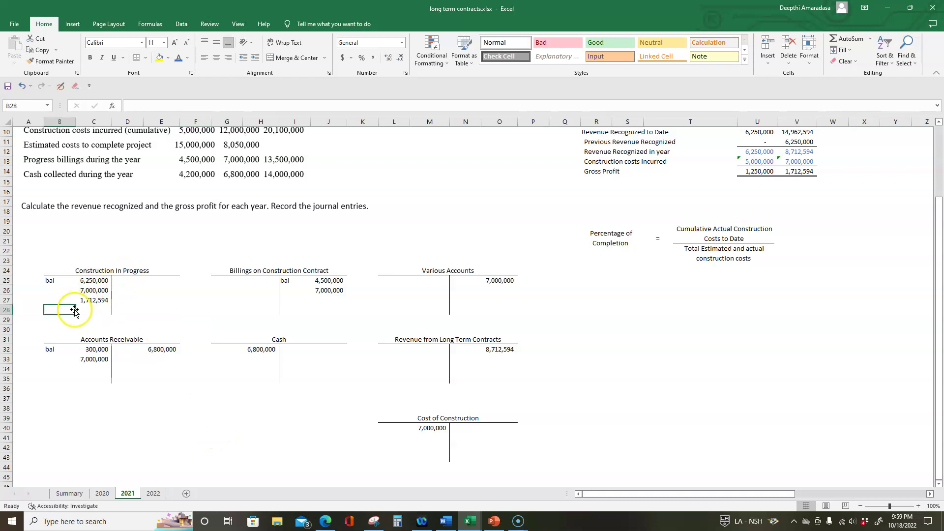
left_click(82, 303)
left_click(81, 312)
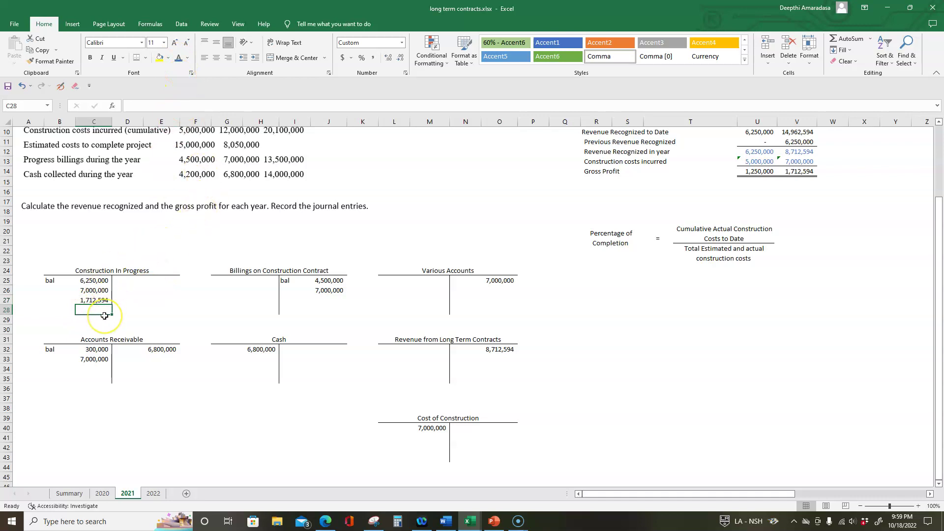
left_click(844, 39)
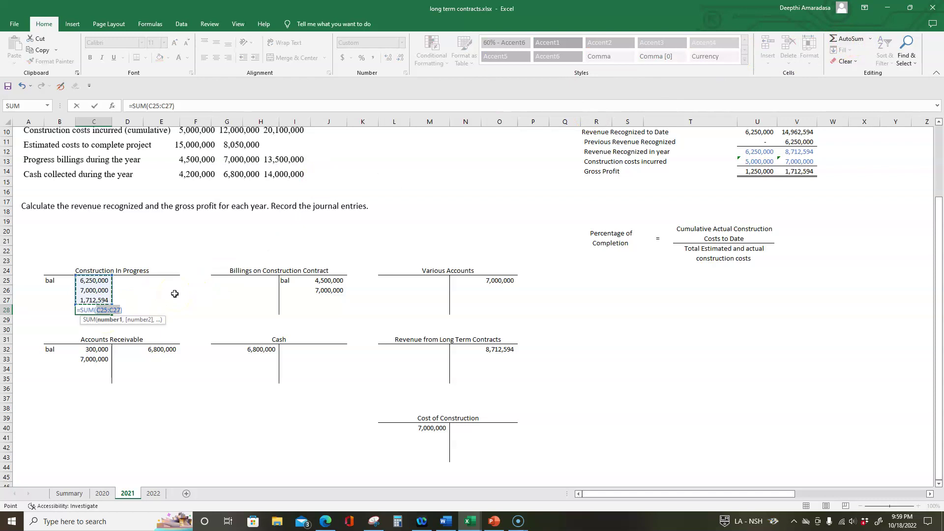
key("Return")
left_click(103, 318)
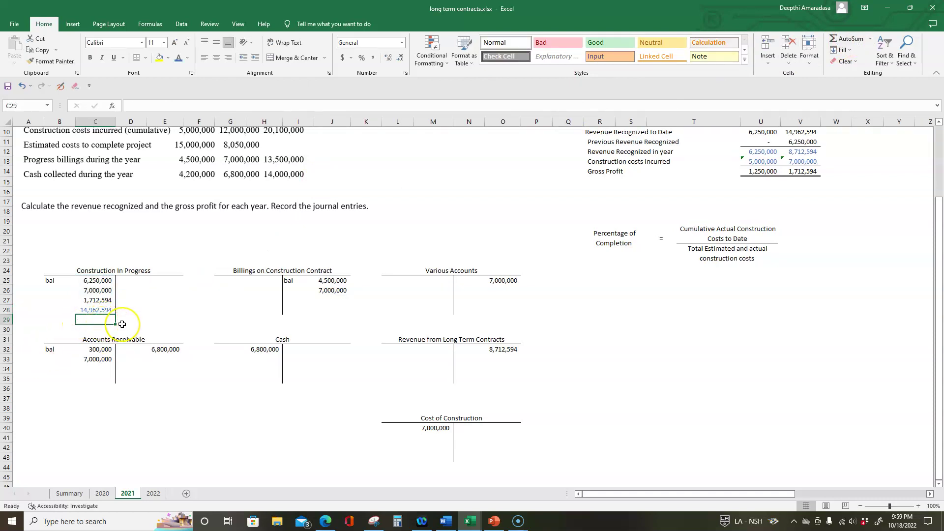
- Total the Billings on Construction Contract credits J25:J27 in J28 and colour the balance blue
left_click(331, 308)
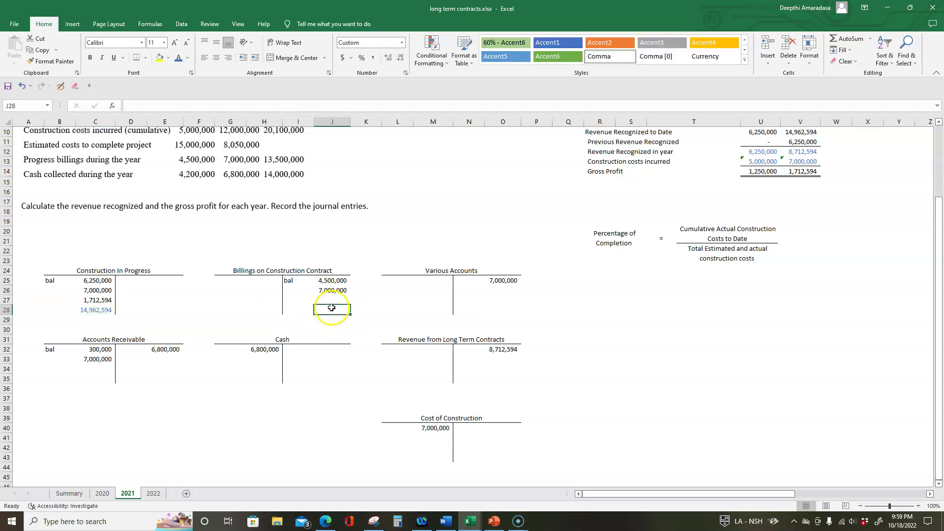
left_click(846, 39)
key("Return")
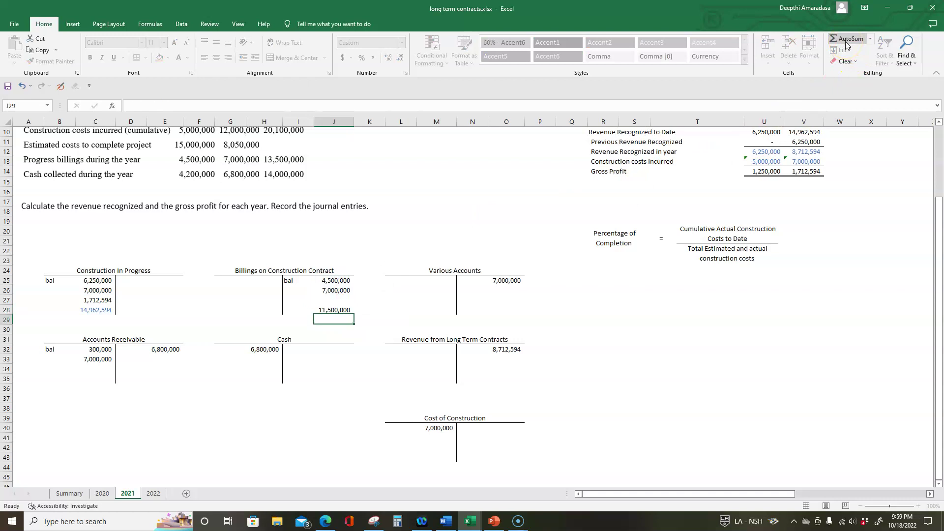
left_click(332, 309)
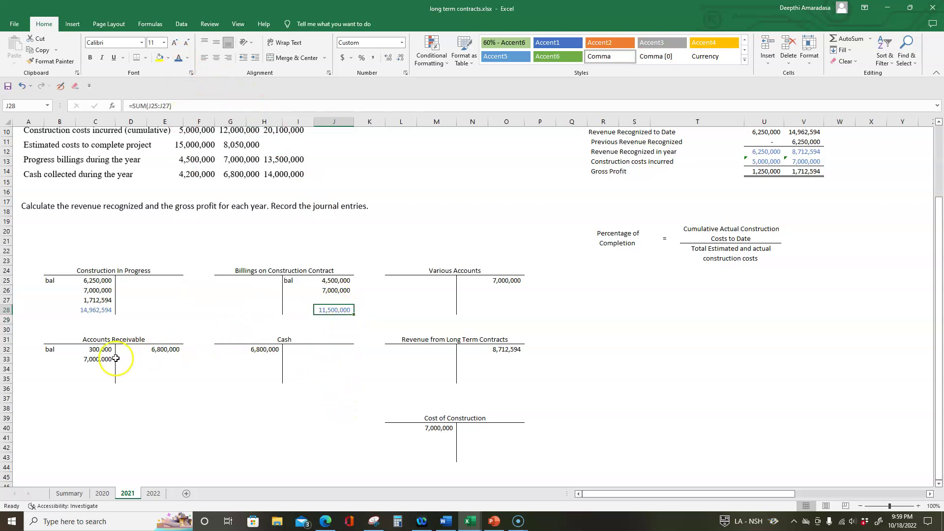
- Calculate the Accounts Receivable ending balance in C35 with the formula +C32+C33-E32 and colour it blue
left_click(89, 375)
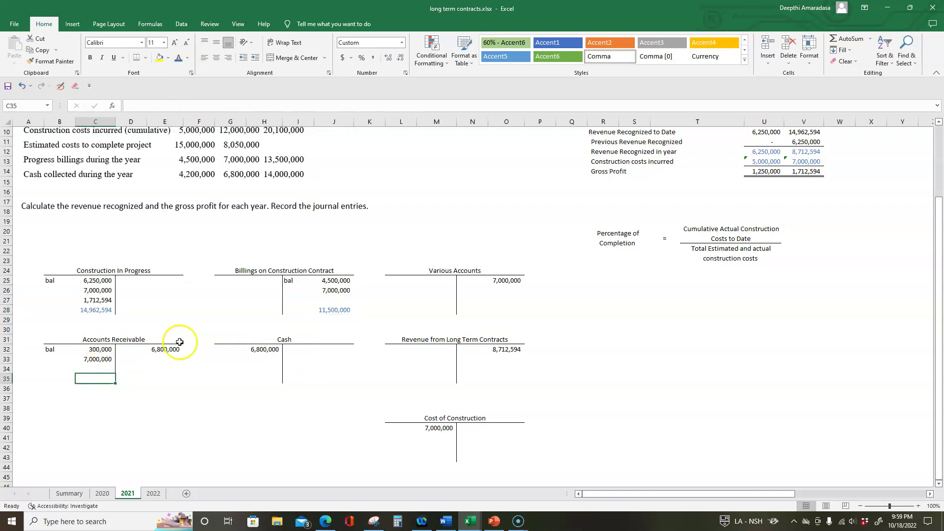
type("+")
left_click(107, 350)
type("+")
left_click(98, 358)
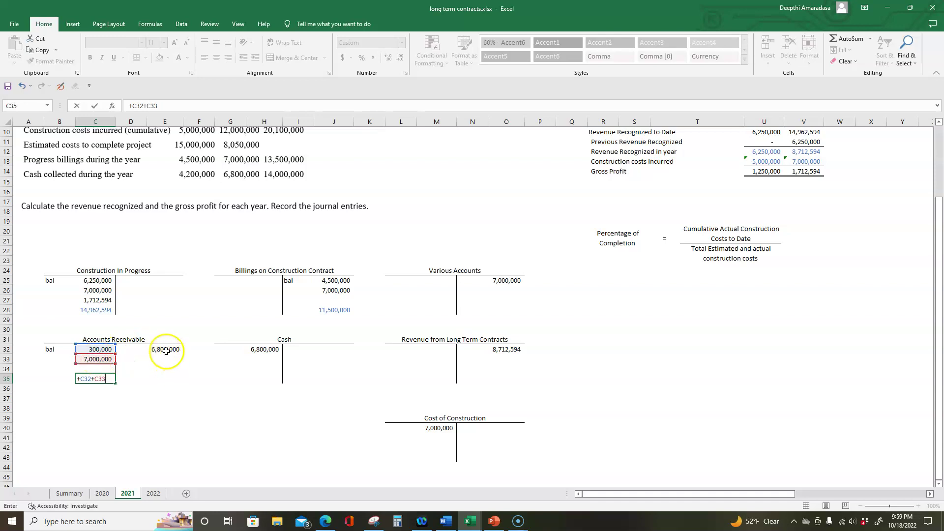
left_click(169, 349)
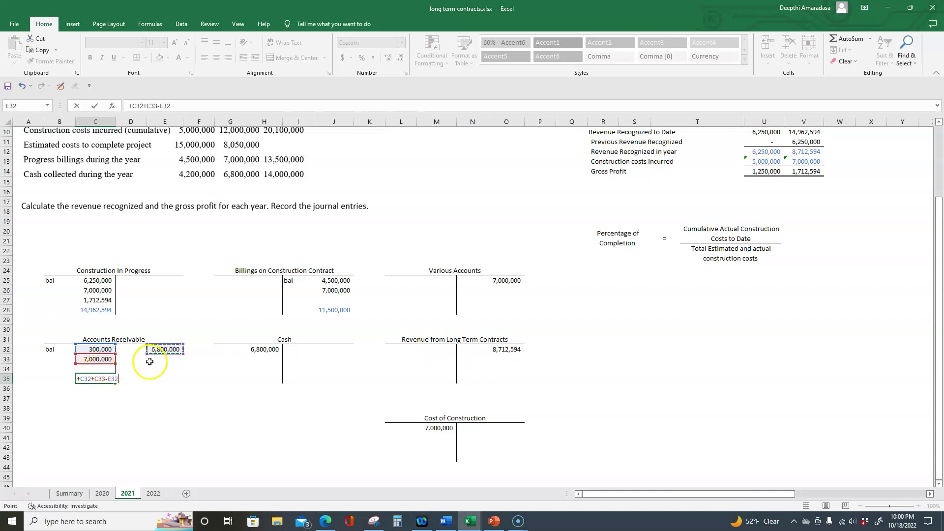
key("Return")
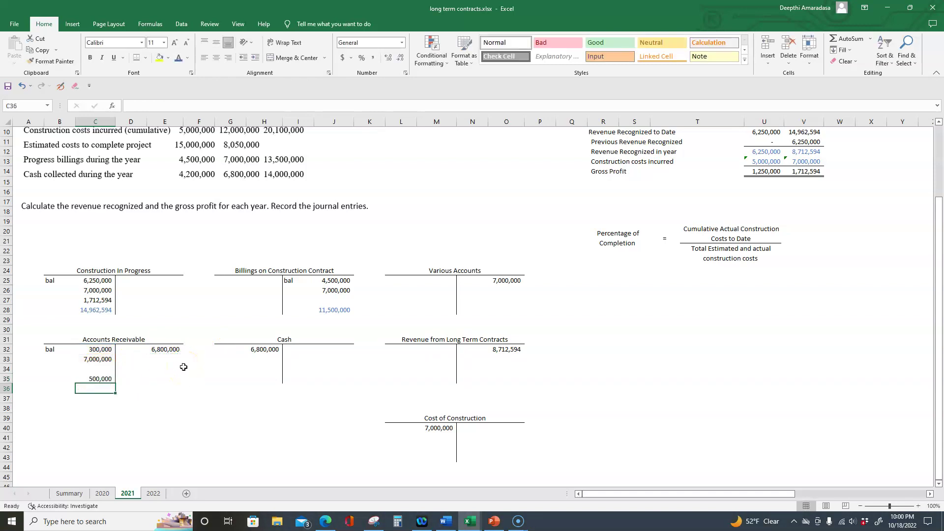
left_click(96, 380)
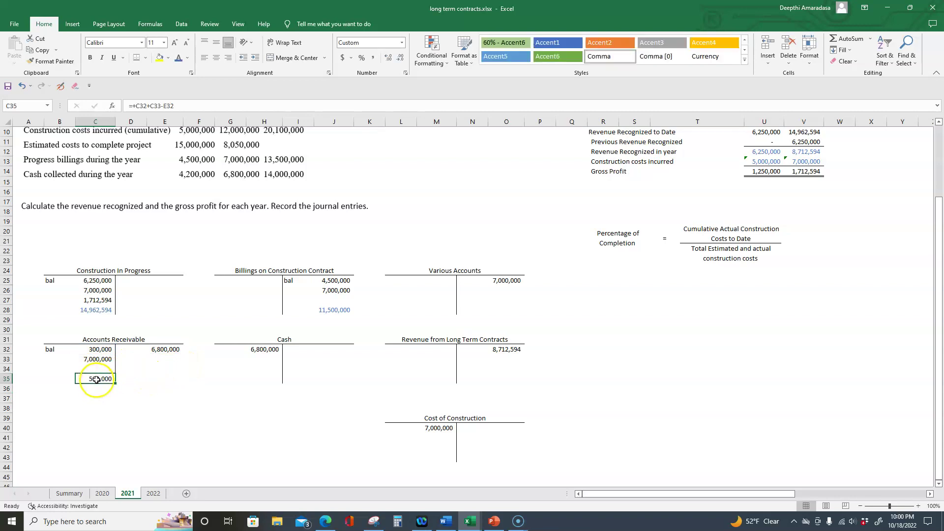
left_click(178, 58)
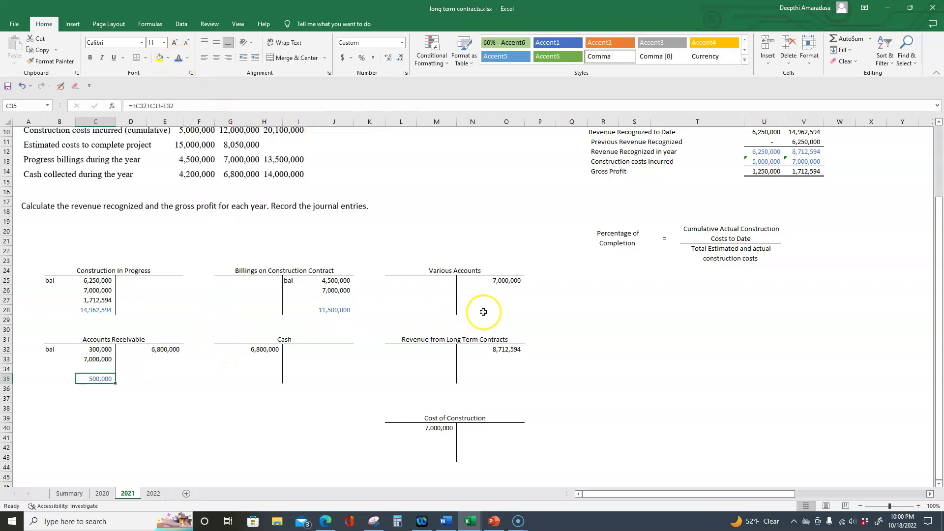
left_click(282, 357)
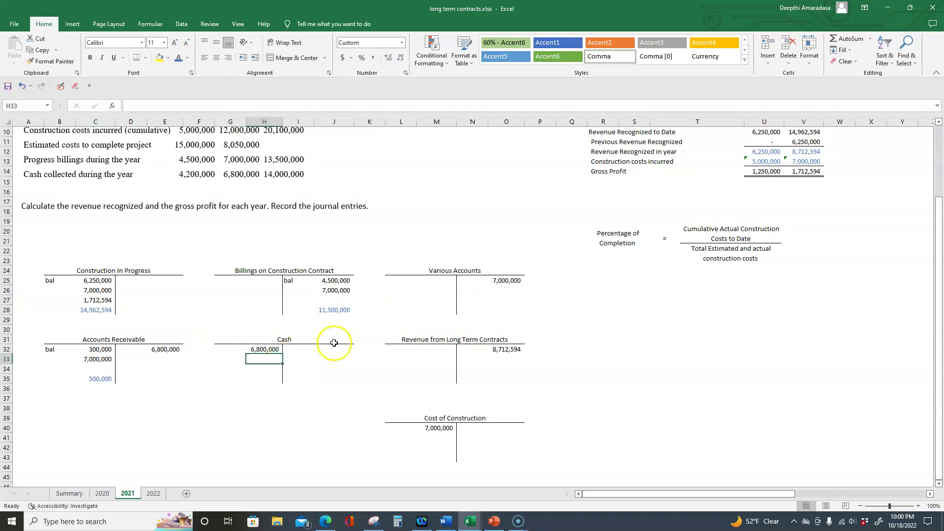
left_click(499, 297)
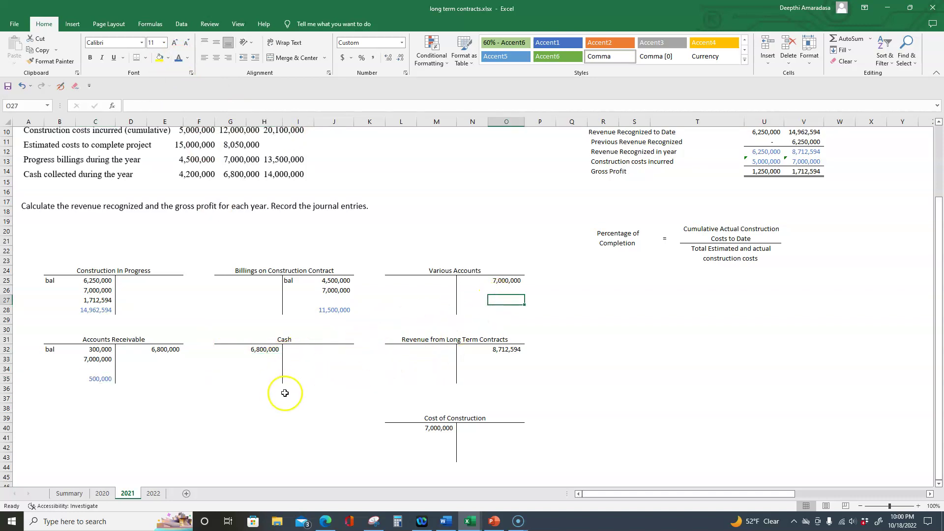
left_click(500, 358)
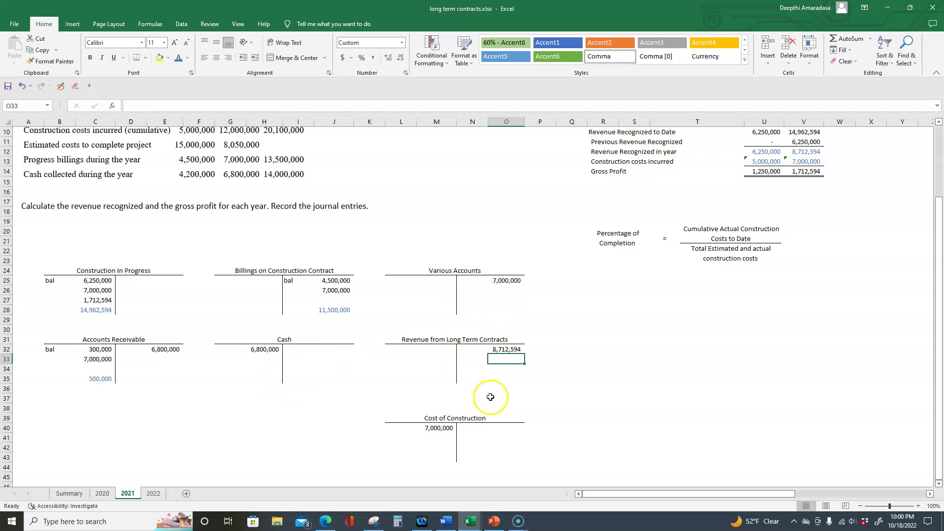